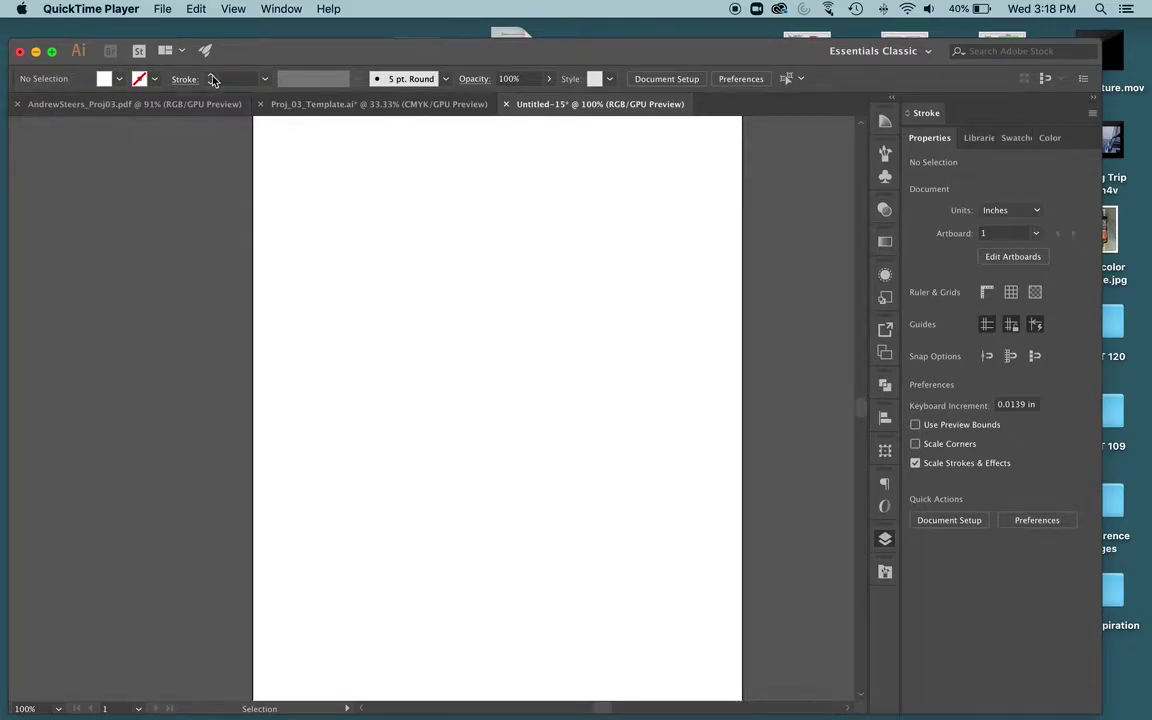
- Close the Layers panel, reset to white fill with black 1 pt stroke, and pick the Rectangle tool
click(288, 50)
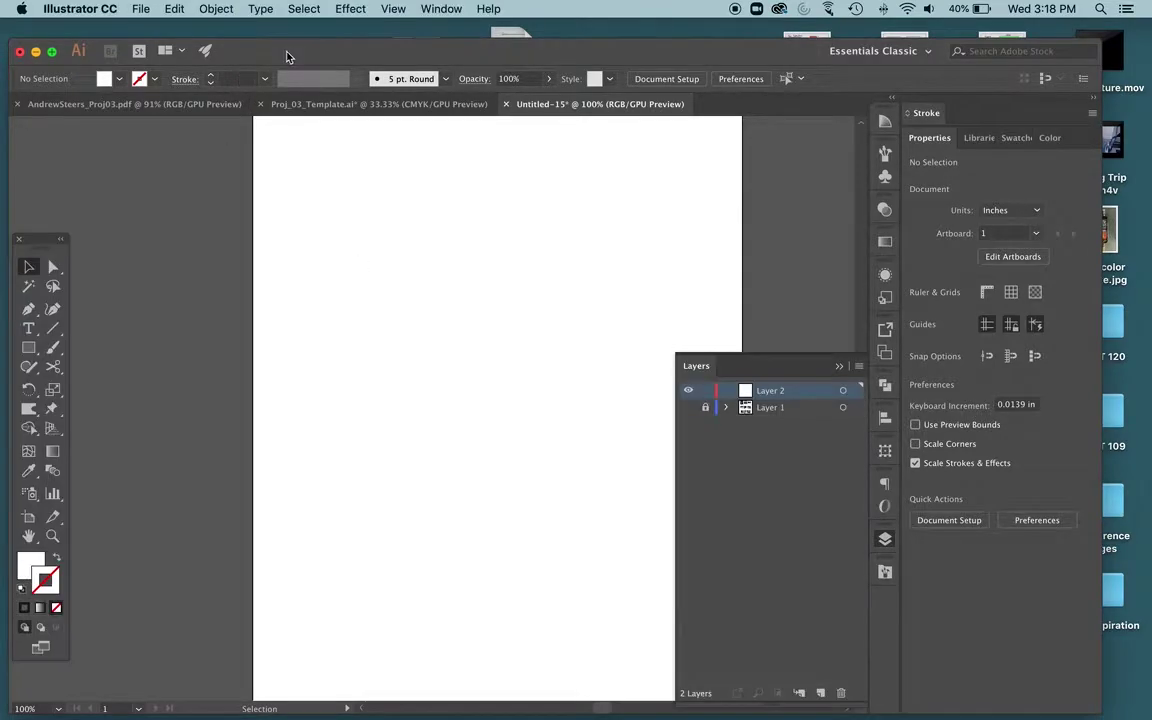
click(884, 541)
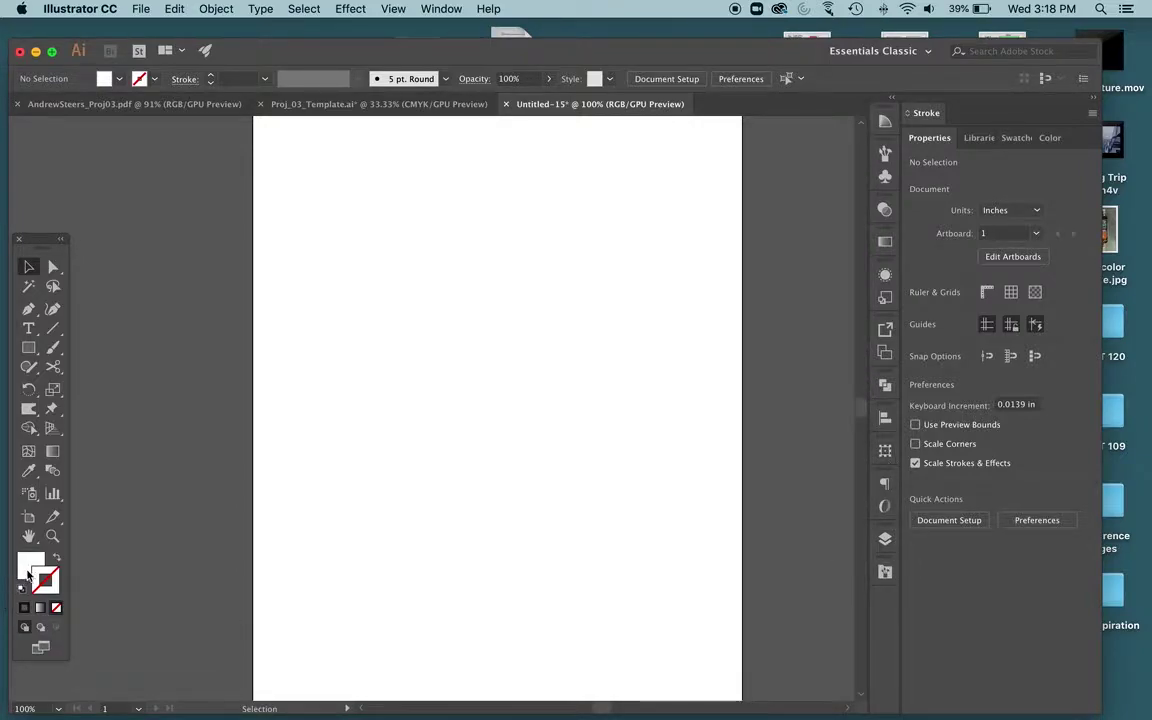
key(F6)
click(22, 590)
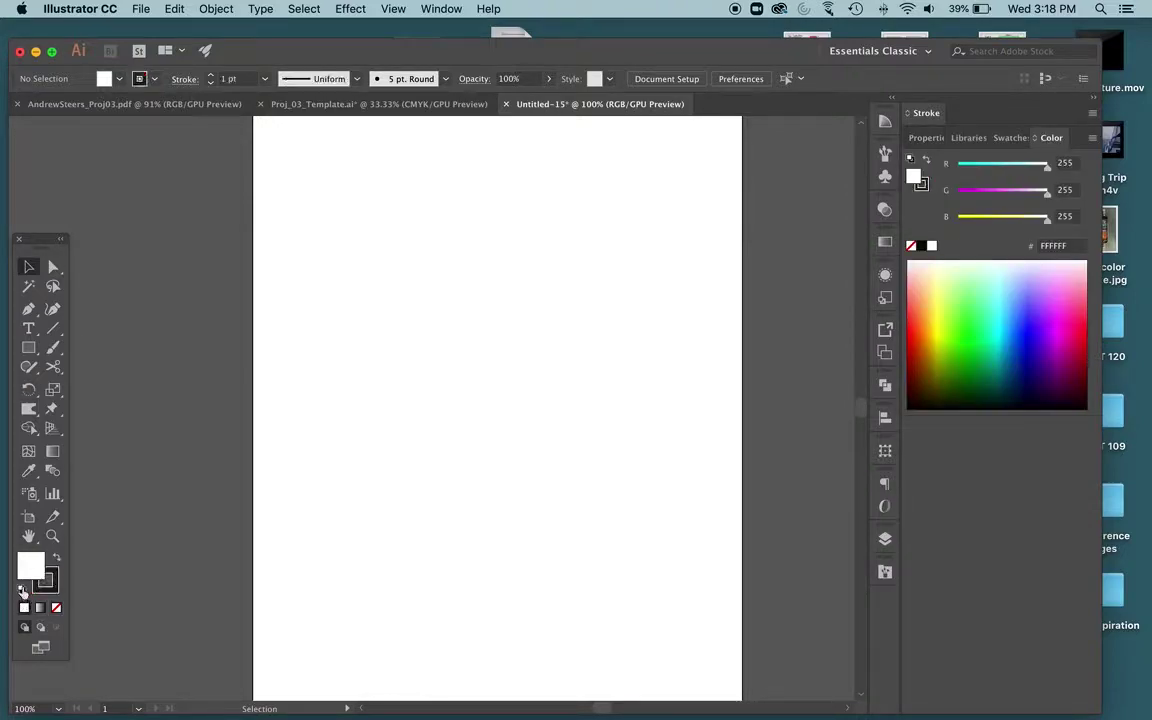
click(29, 348)
- Draw a tall white rectangle on the upper artboard and select it with the Selection tool
drag(329, 188, 644, 577)
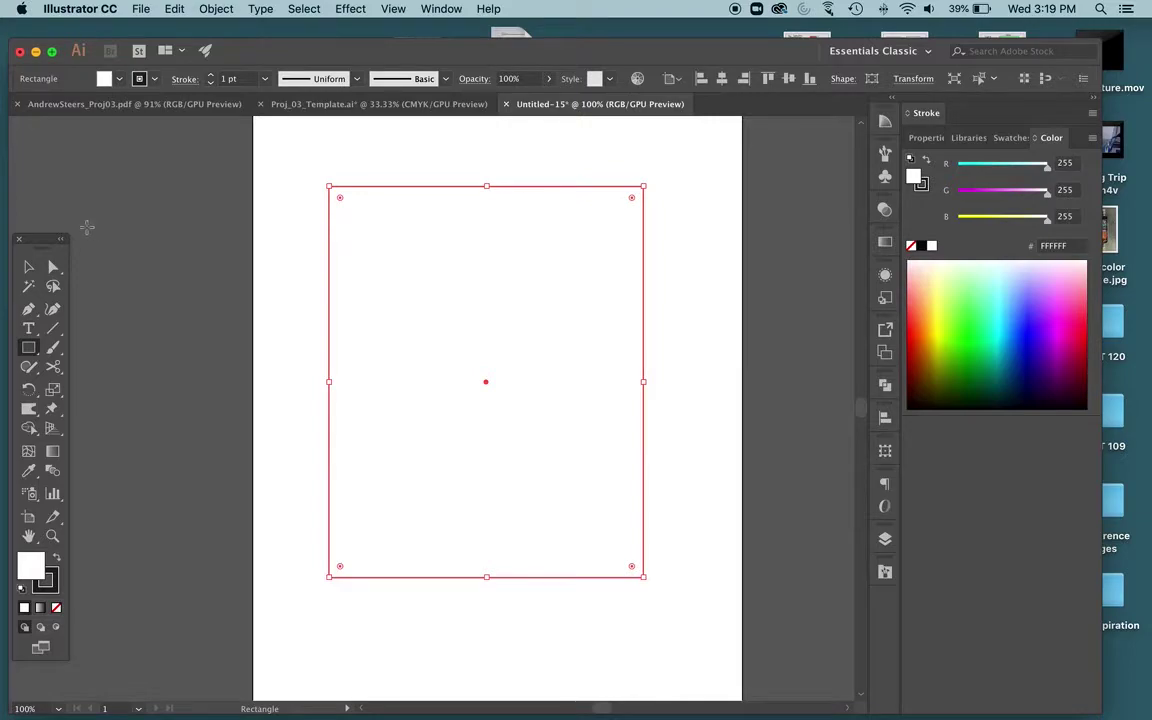
click(28, 266)
click(203, 219)
click(345, 284)
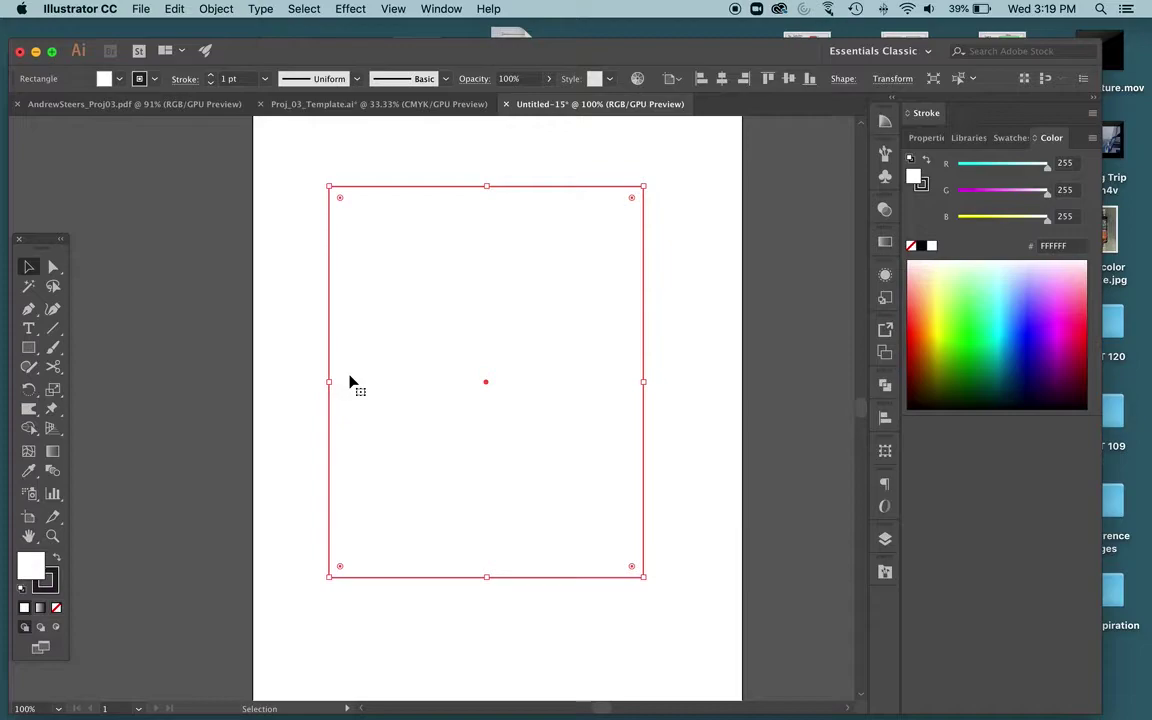
- Fill the rectangle with the default white-to-black linear gradient and keep the Gradient panel showing
scroll(350, 381, up, 2)
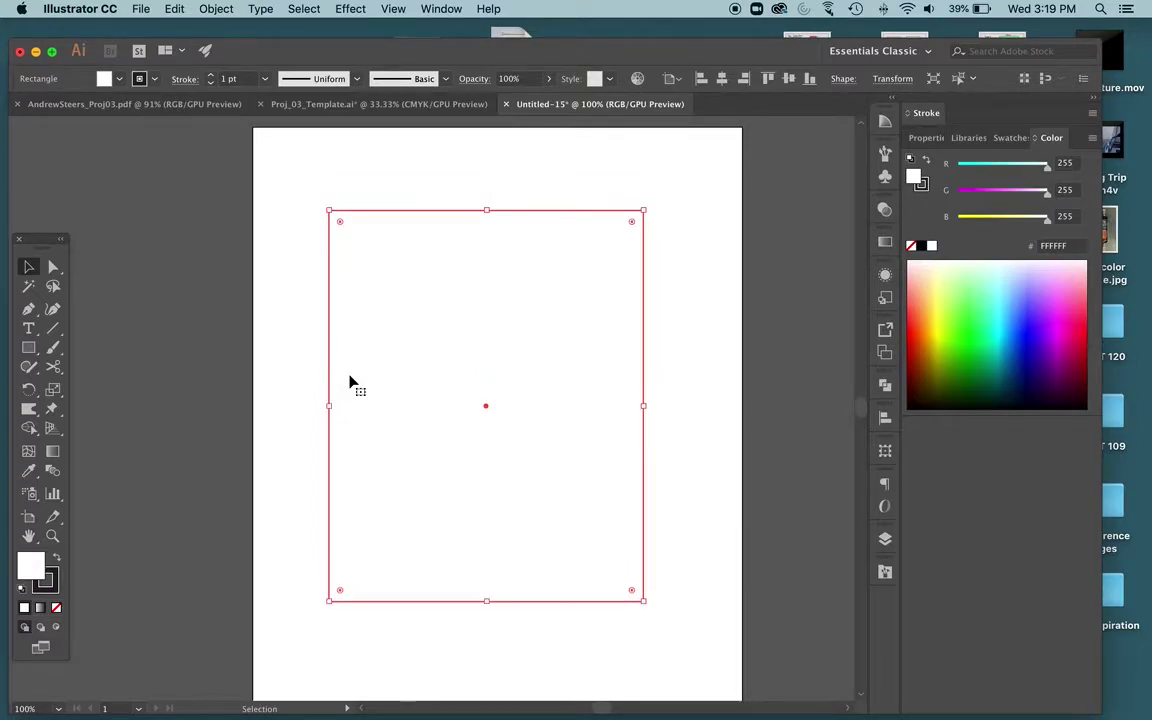
click(48, 576)
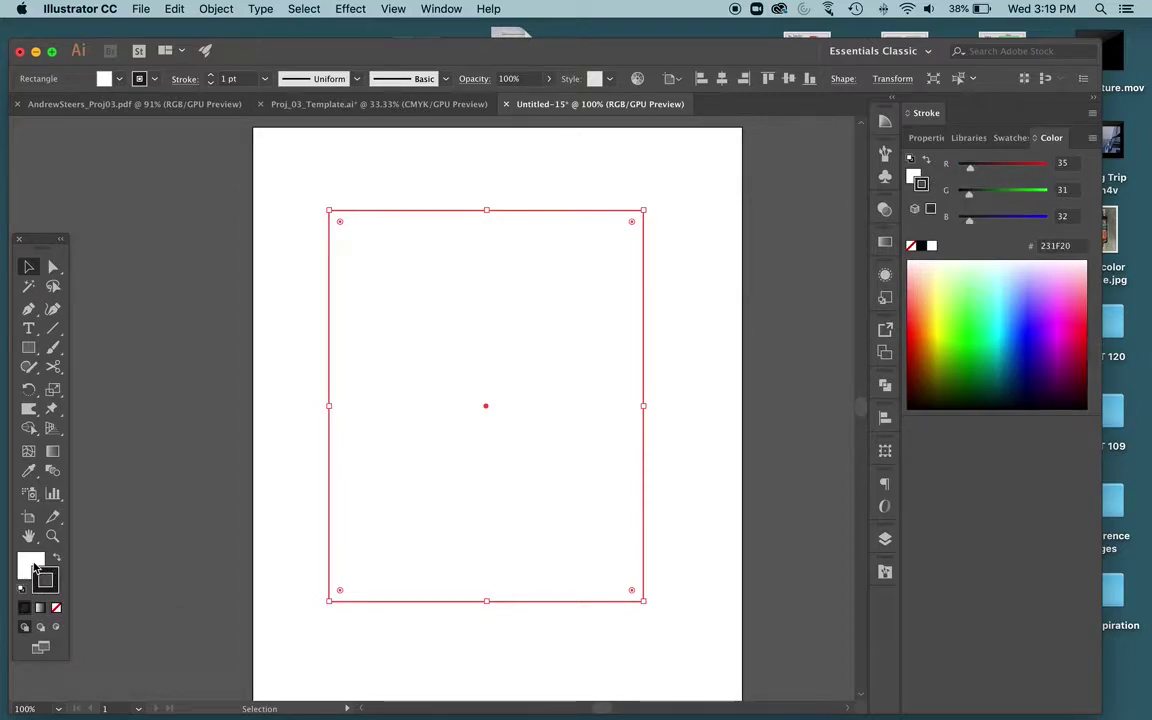
click(31, 572)
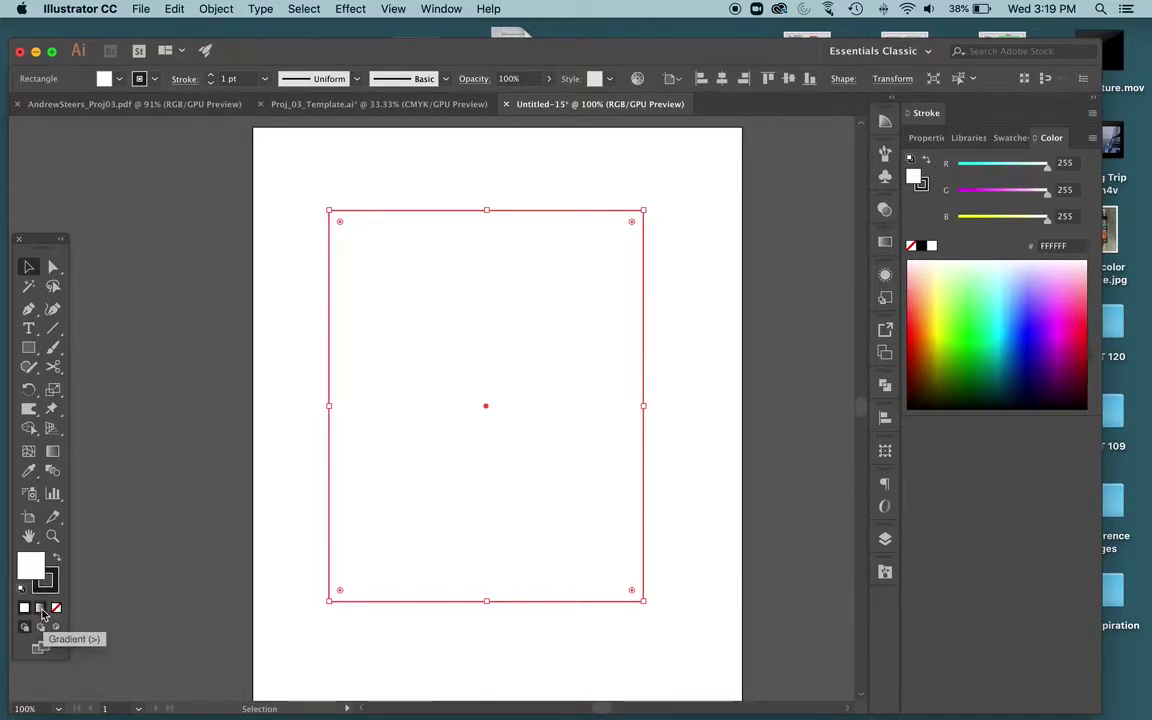
click(40, 609)
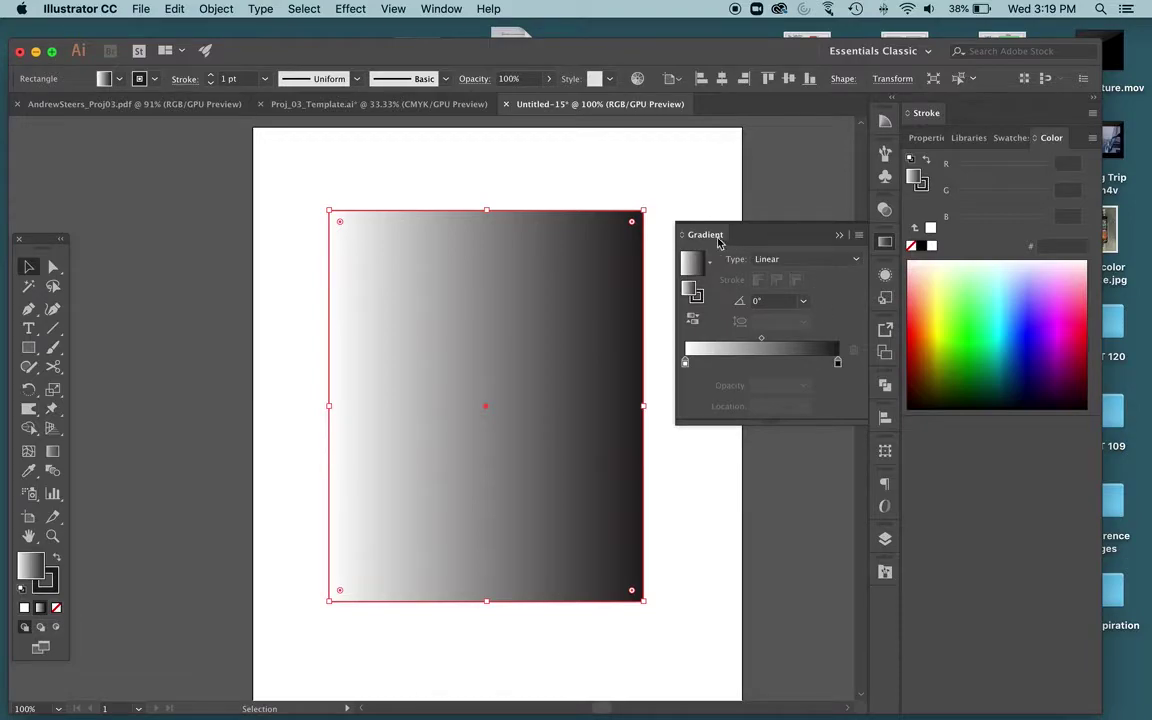
click(884, 242)
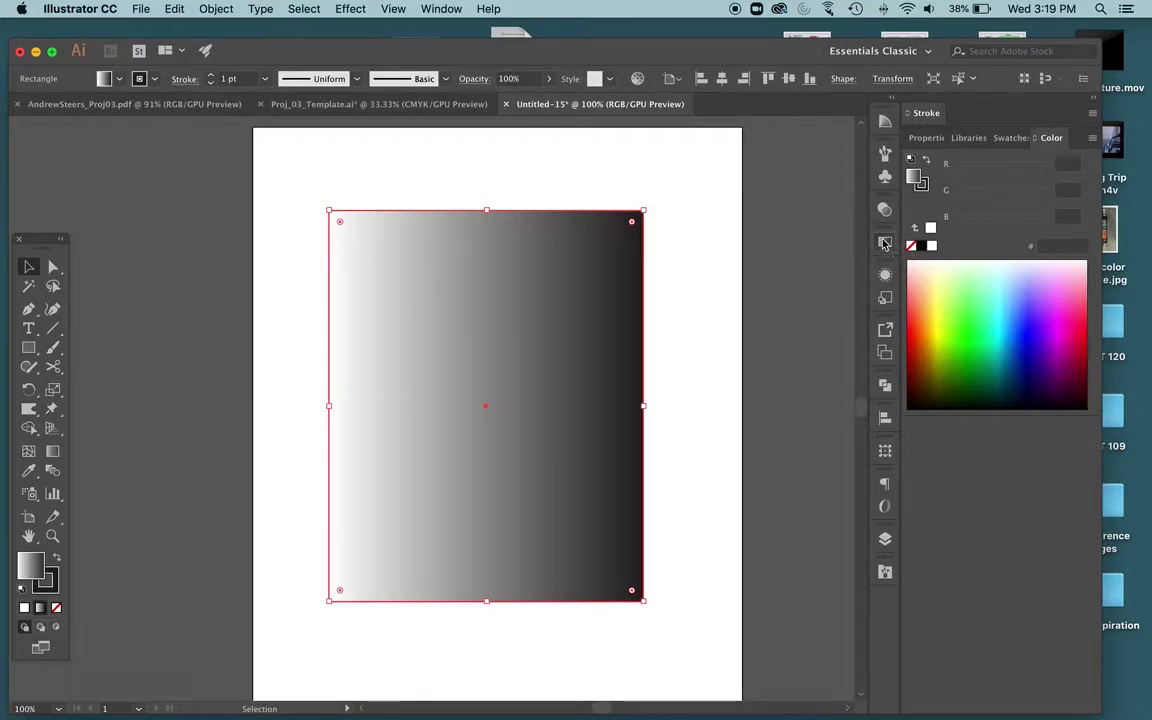
click(884, 242)
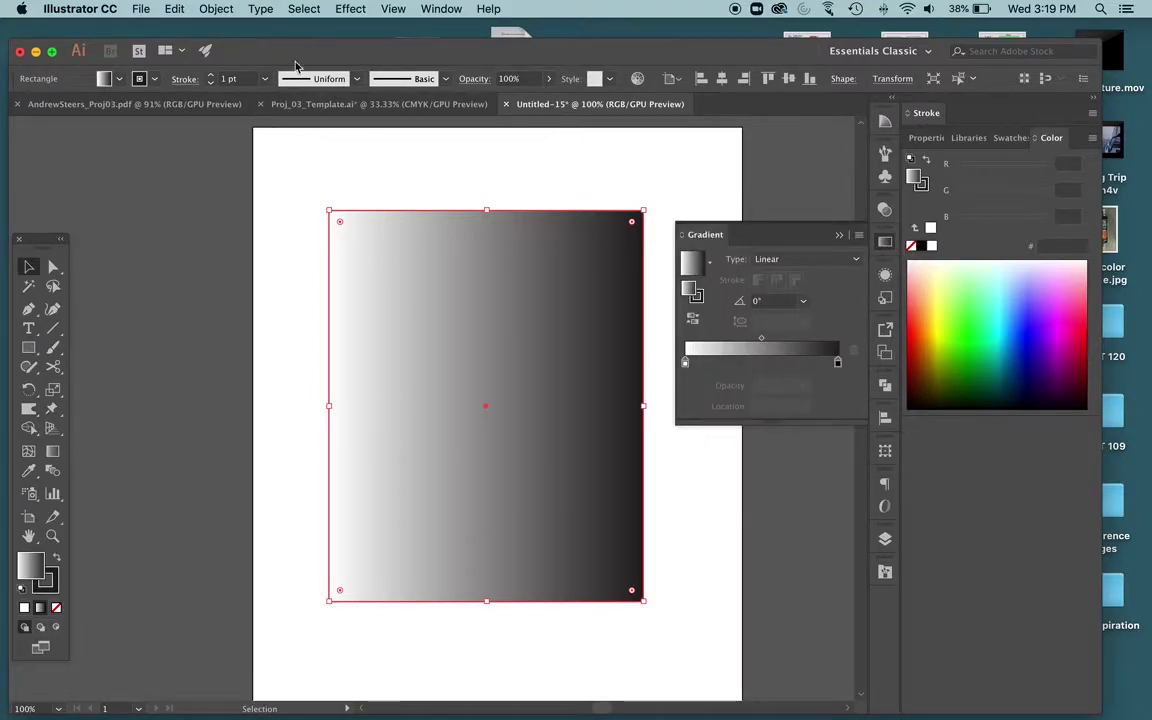
click(430, 8)
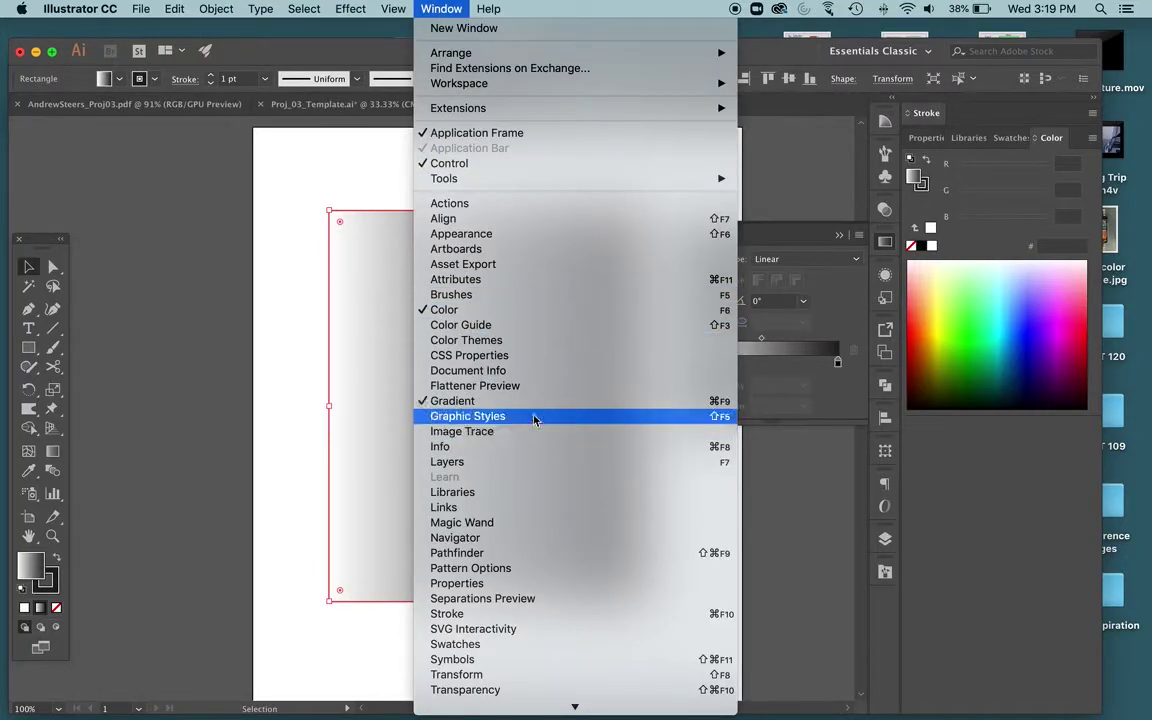
click(790, 230)
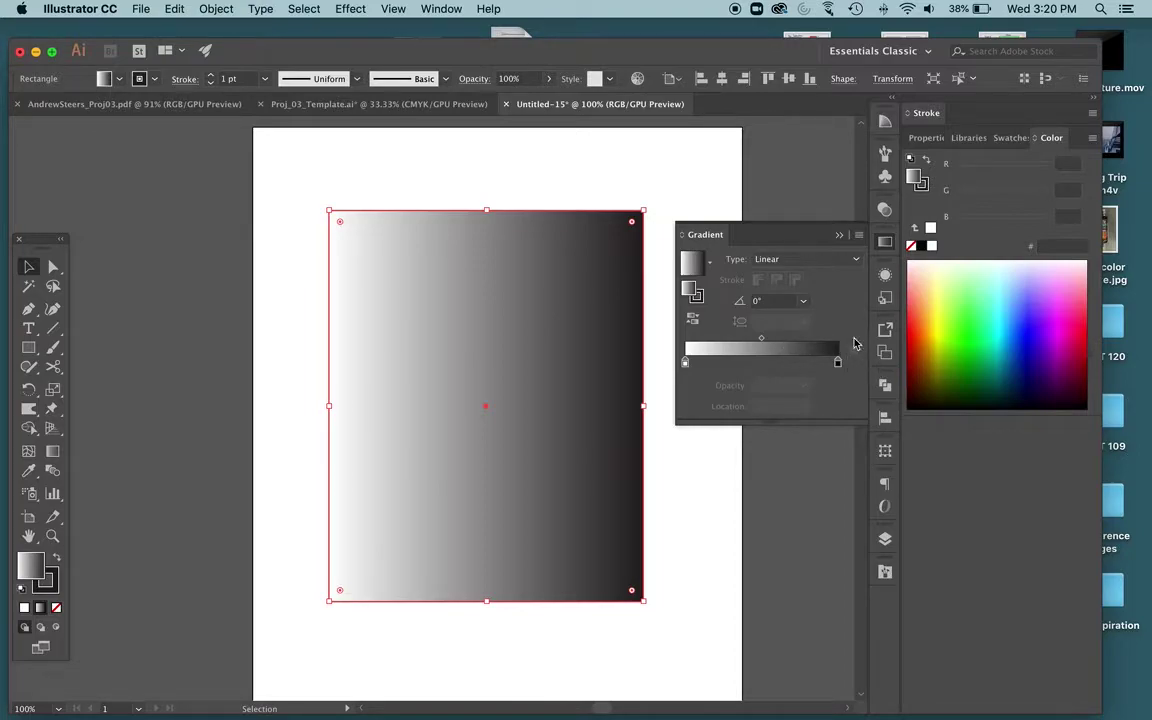
click(799, 262)
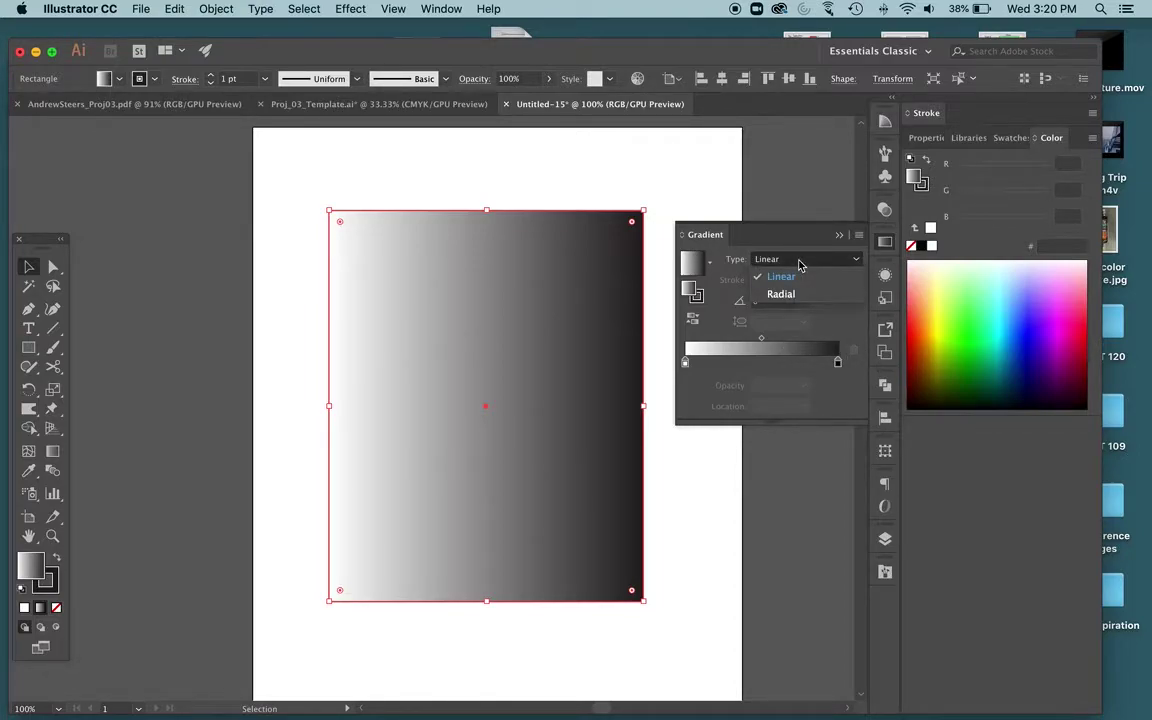
click(307, 157)
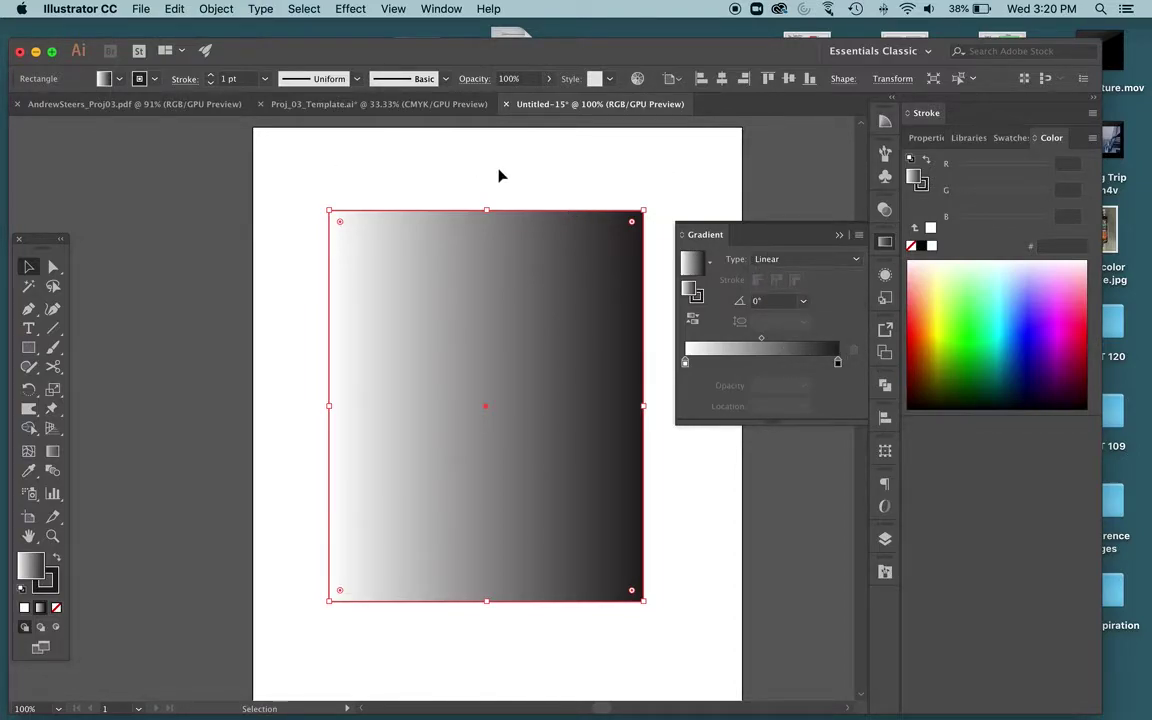
click(812, 261)
click(803, 295)
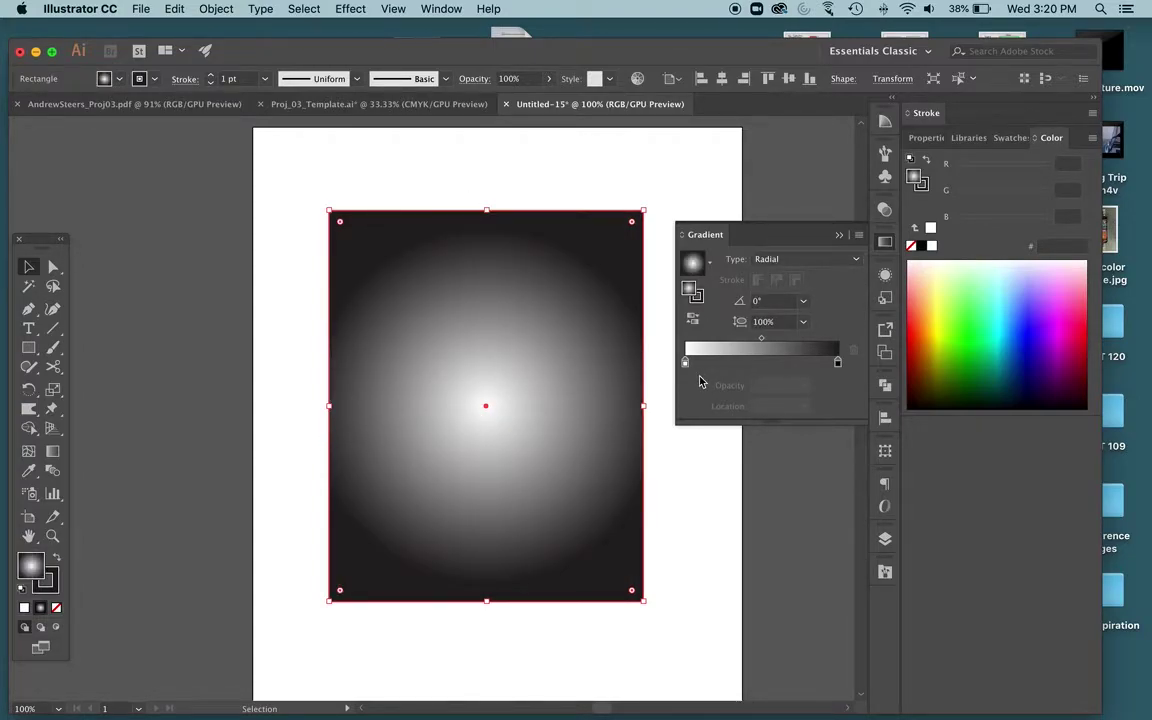
click(787, 261)
click(781, 277)
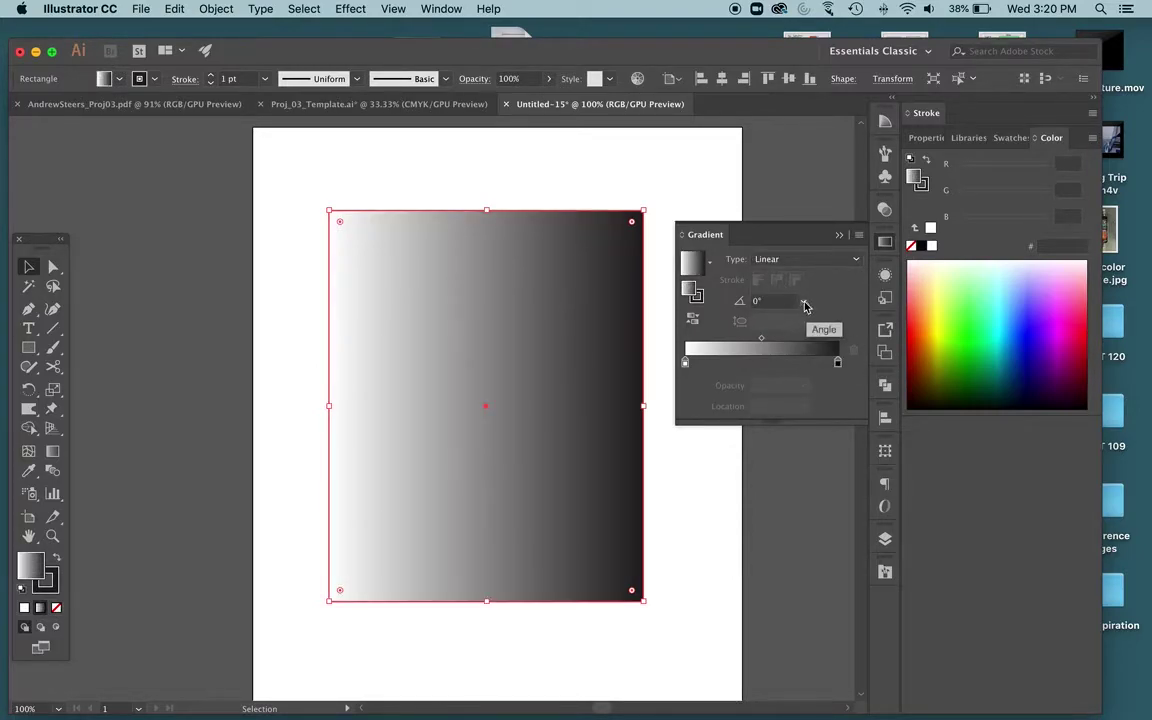
click(803, 301)
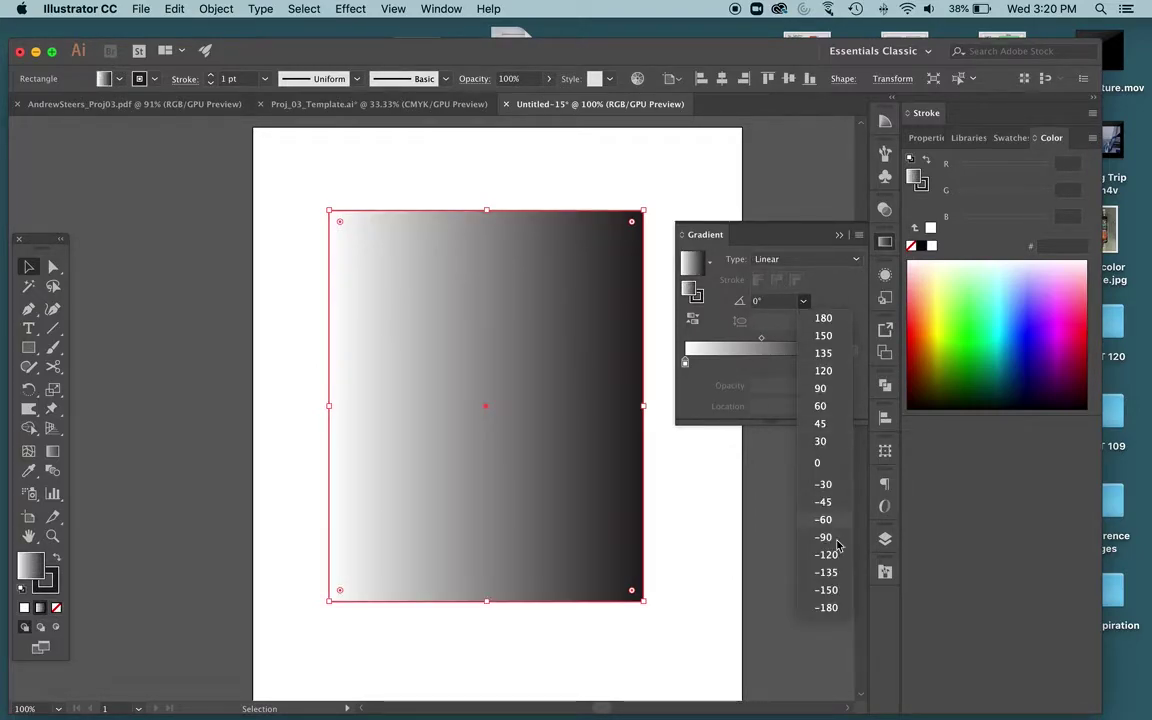
click(822, 441)
click(803, 301)
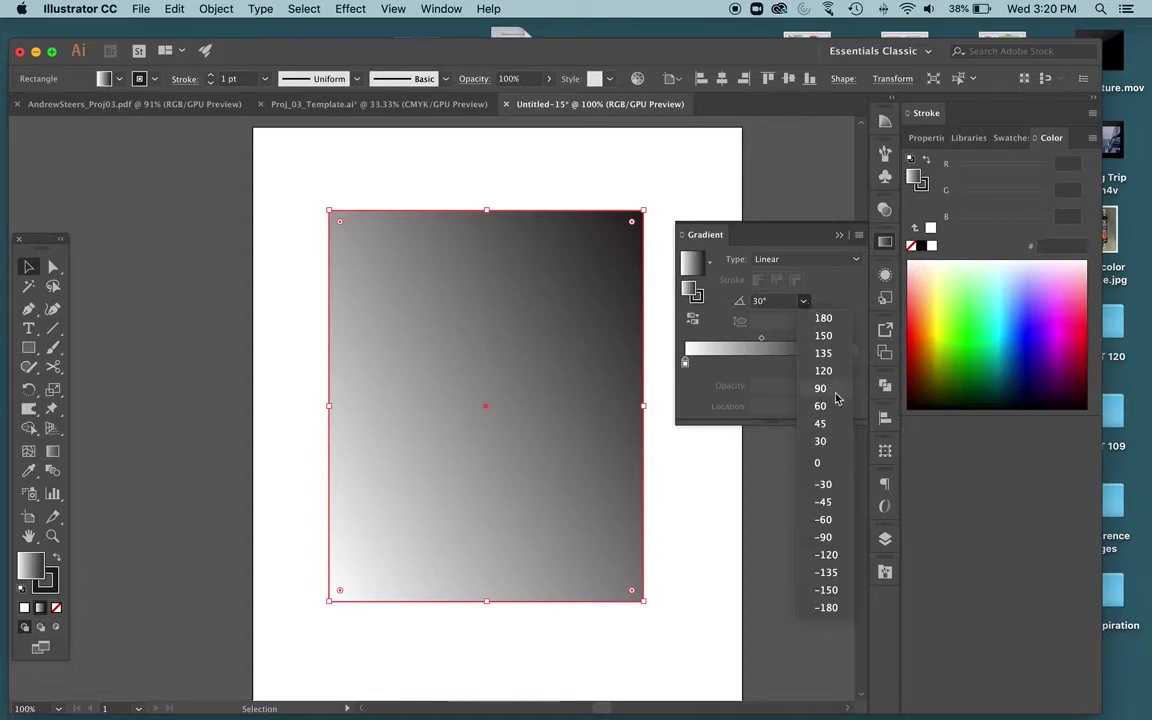
click(824, 316)
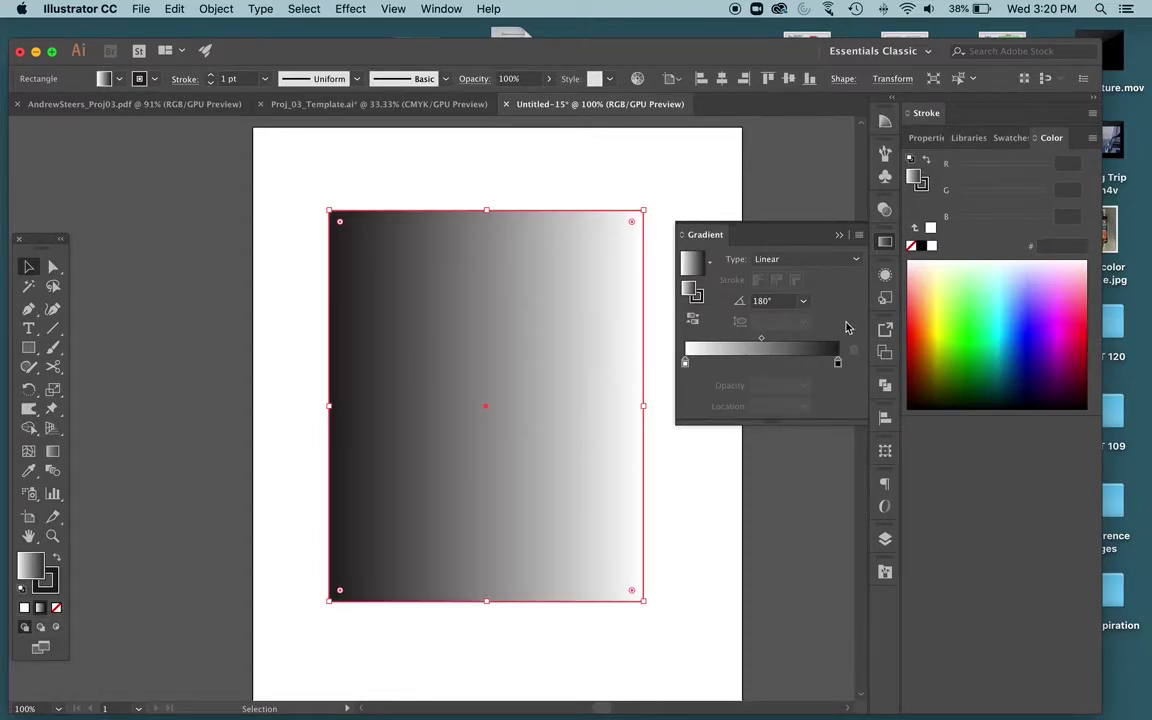
click(803, 301)
click(834, 471)
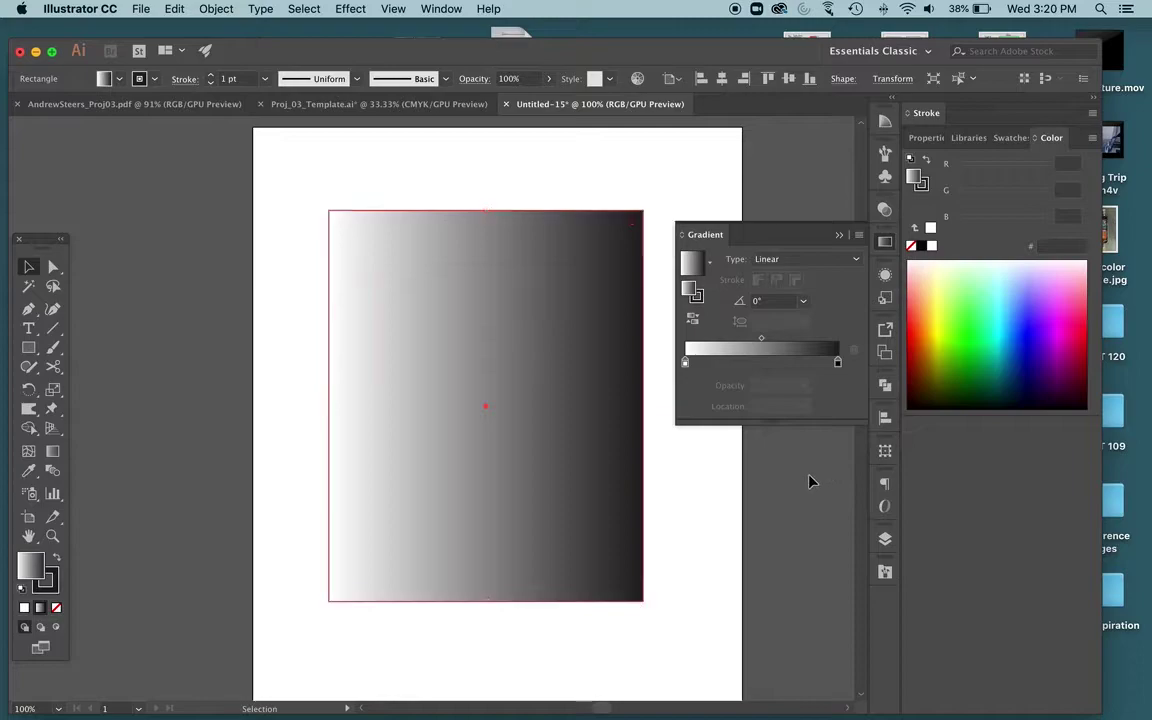
click(810, 481)
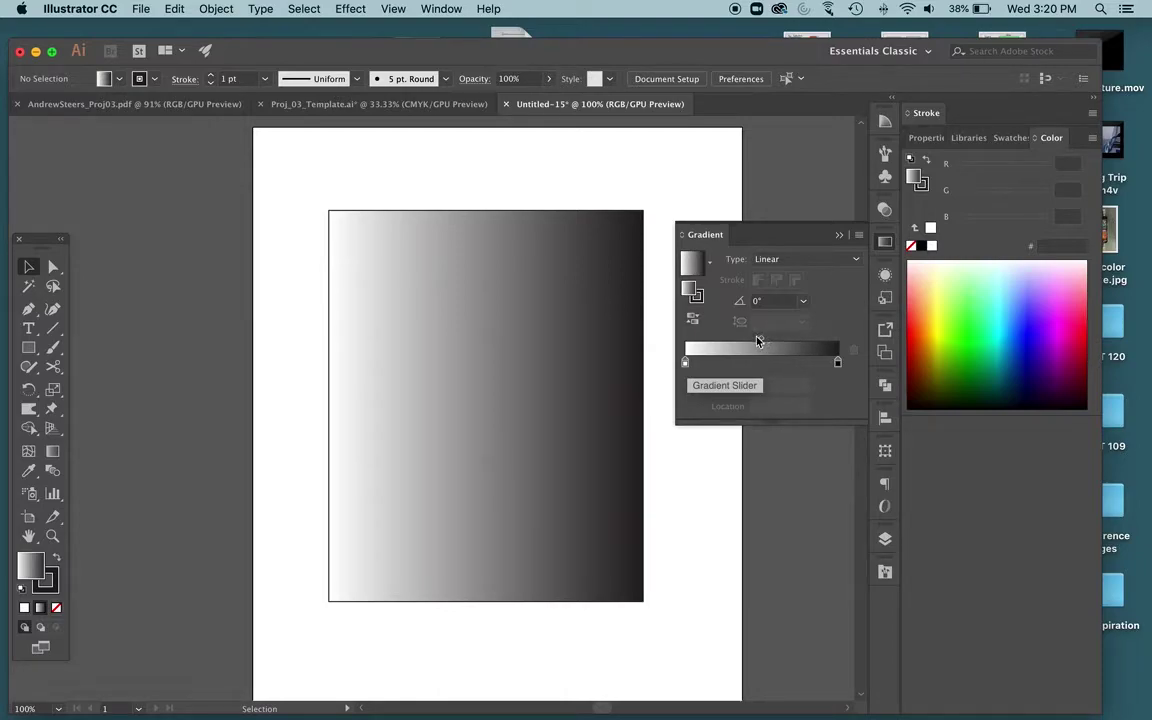
- Move the gradient midpoint right and reposition the white and black stops for a gentler fade
drag(765, 342, 851, 350)
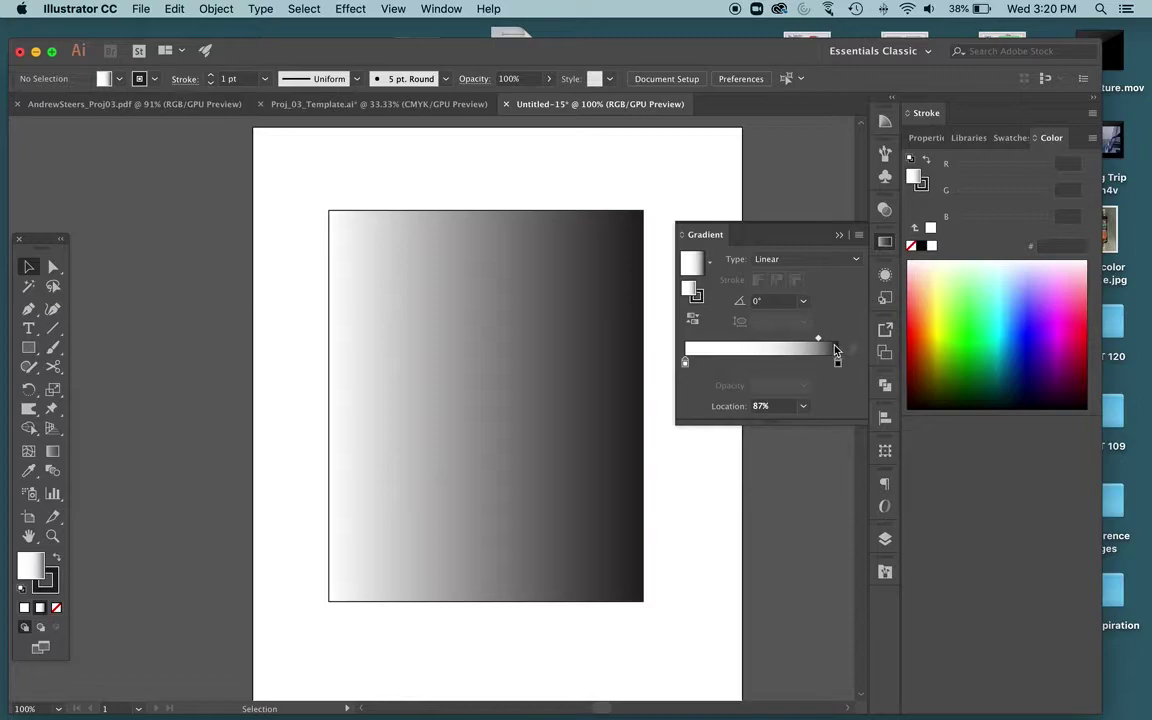
click(600, 348)
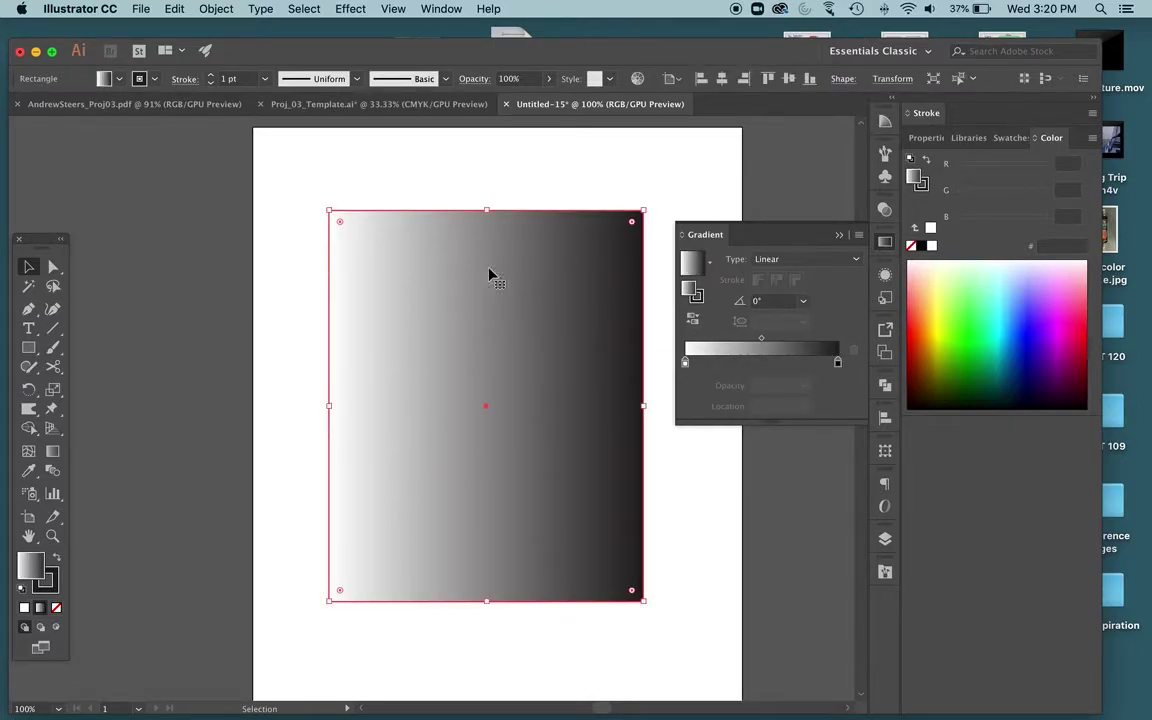
drag(761, 342, 810, 340)
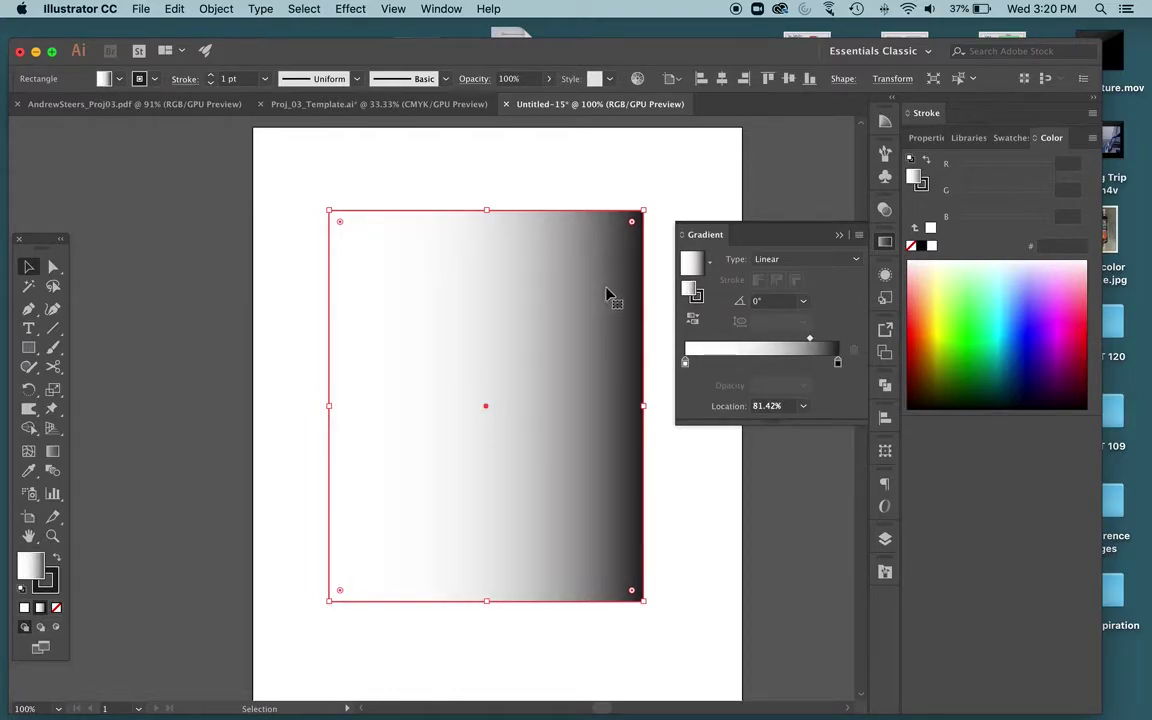
drag(810, 340, 708, 340)
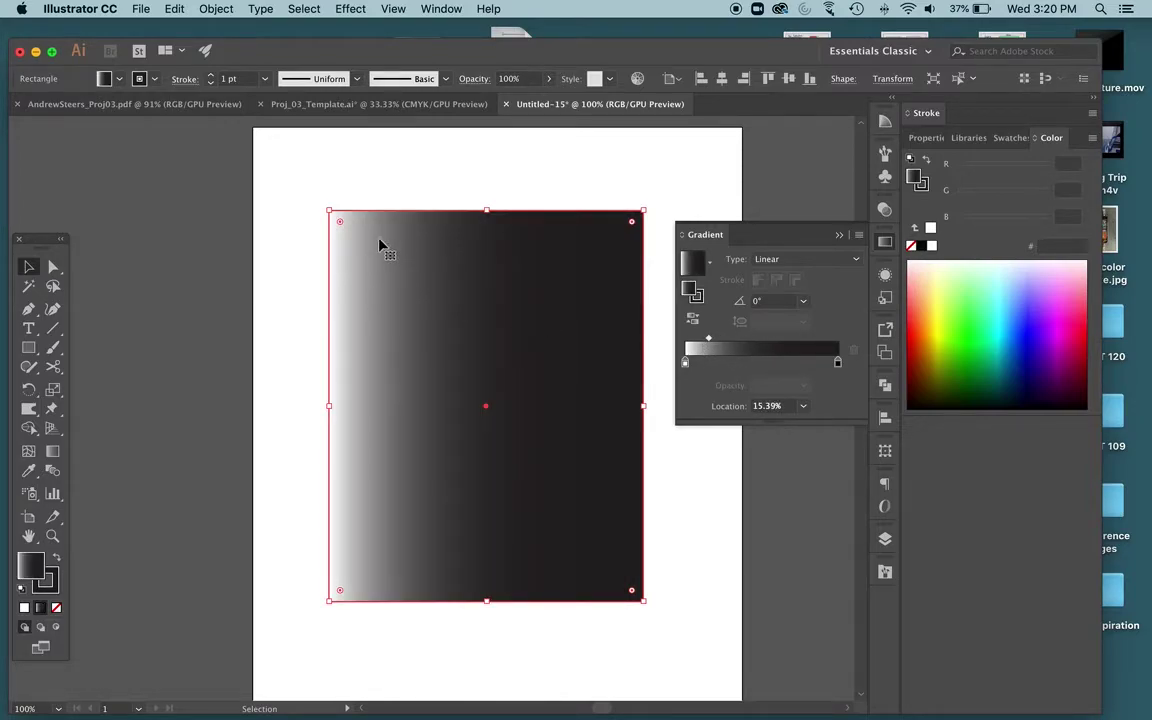
drag(708, 340, 778, 343)
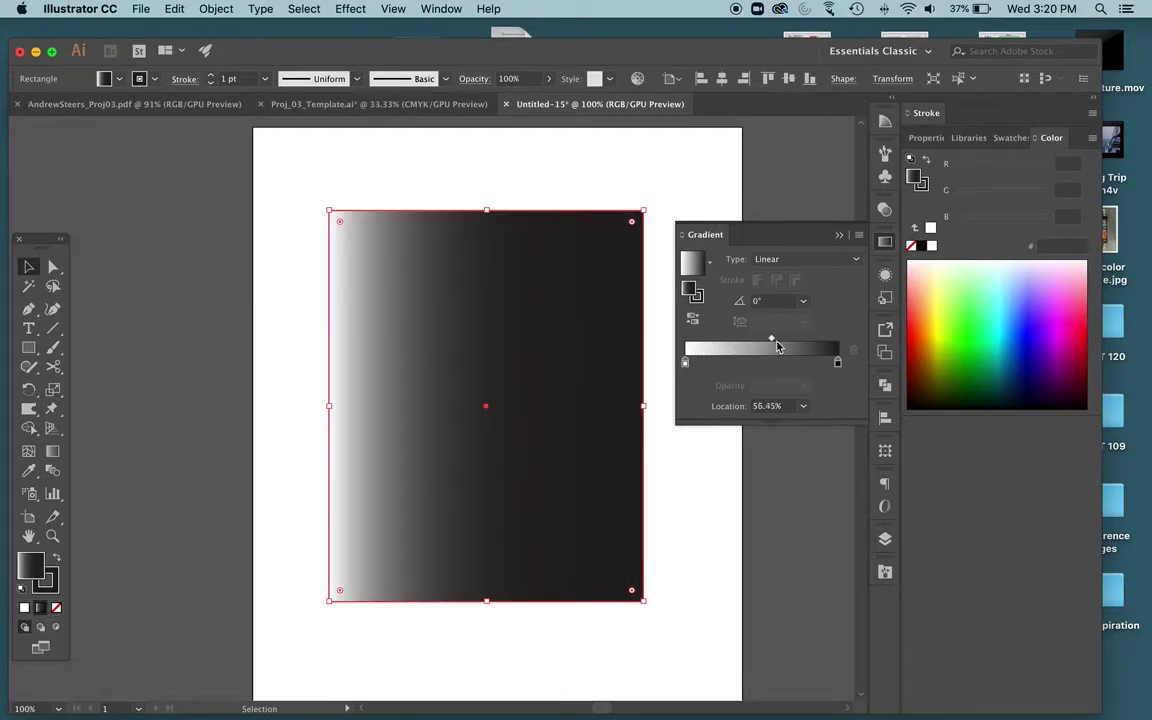
drag(685, 362, 656, 368)
drag(837, 363, 897, 372)
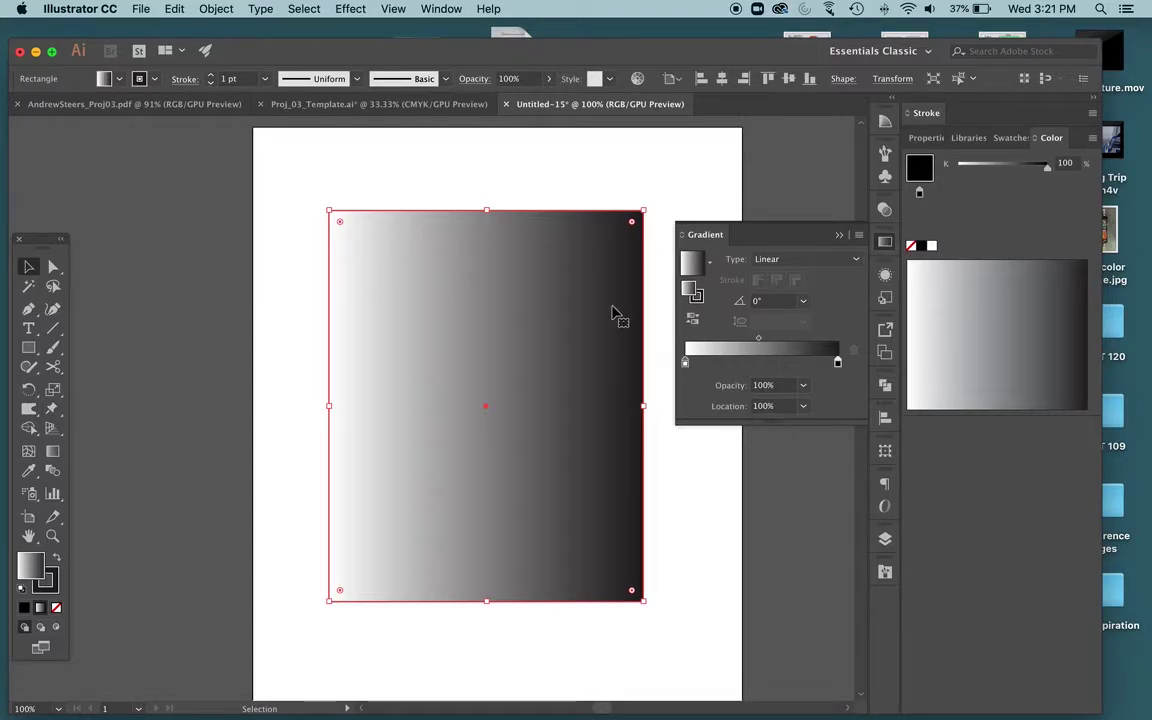
- Try light and mid grey values on the gradient's right and left stops, then discard them
double_click(838, 364)
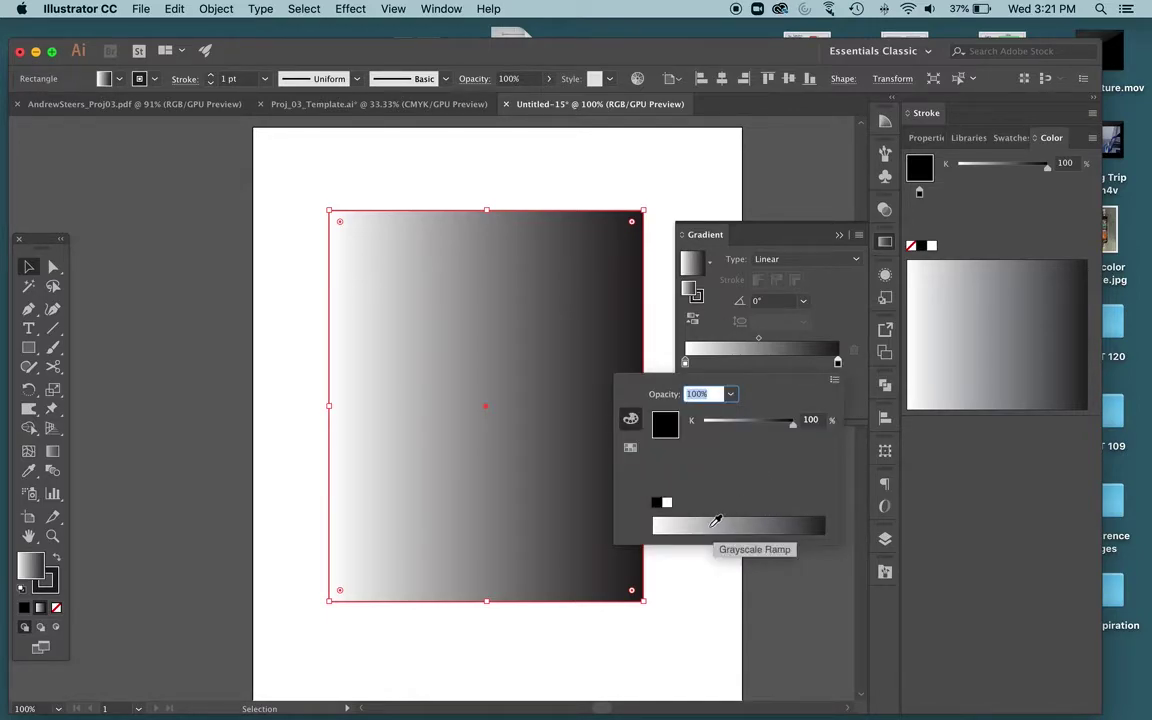
click(713, 526)
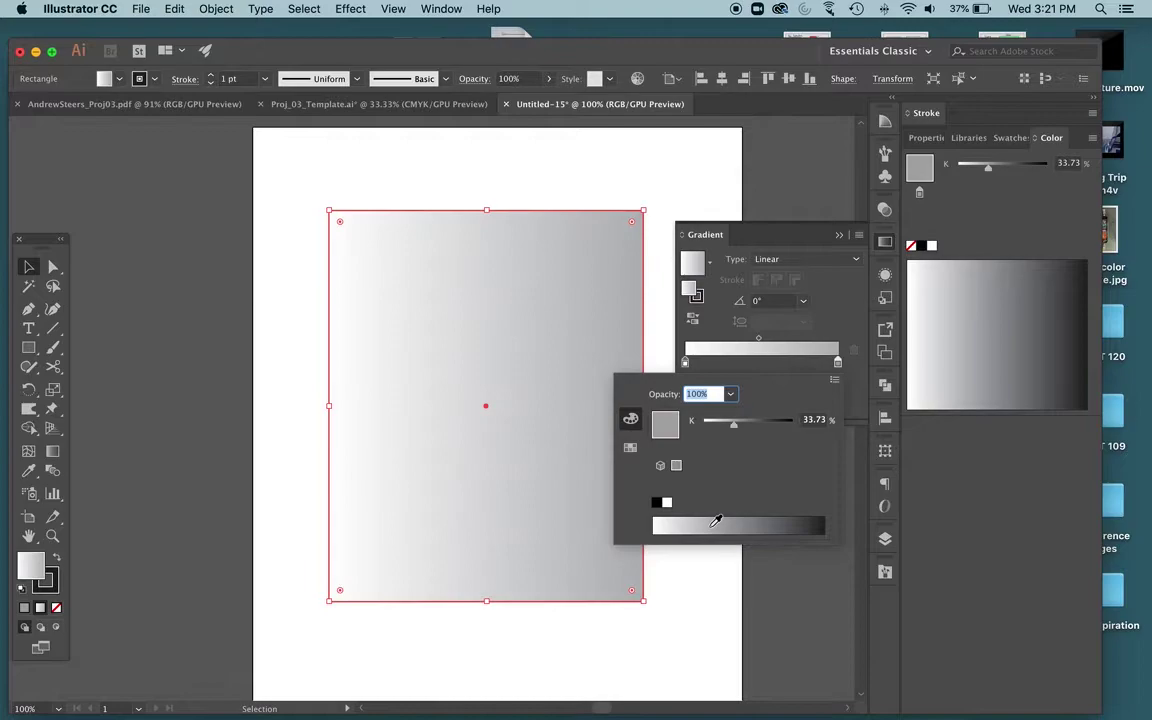
click(172, 262)
click(172, 264)
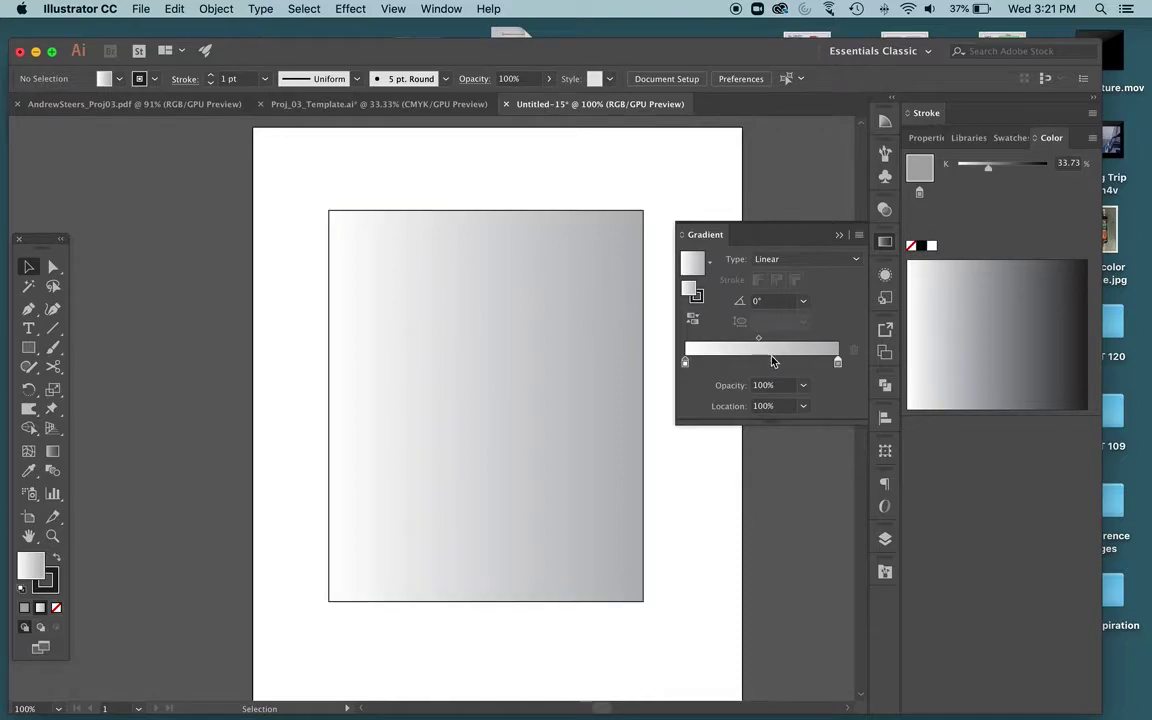
double_click(838, 362)
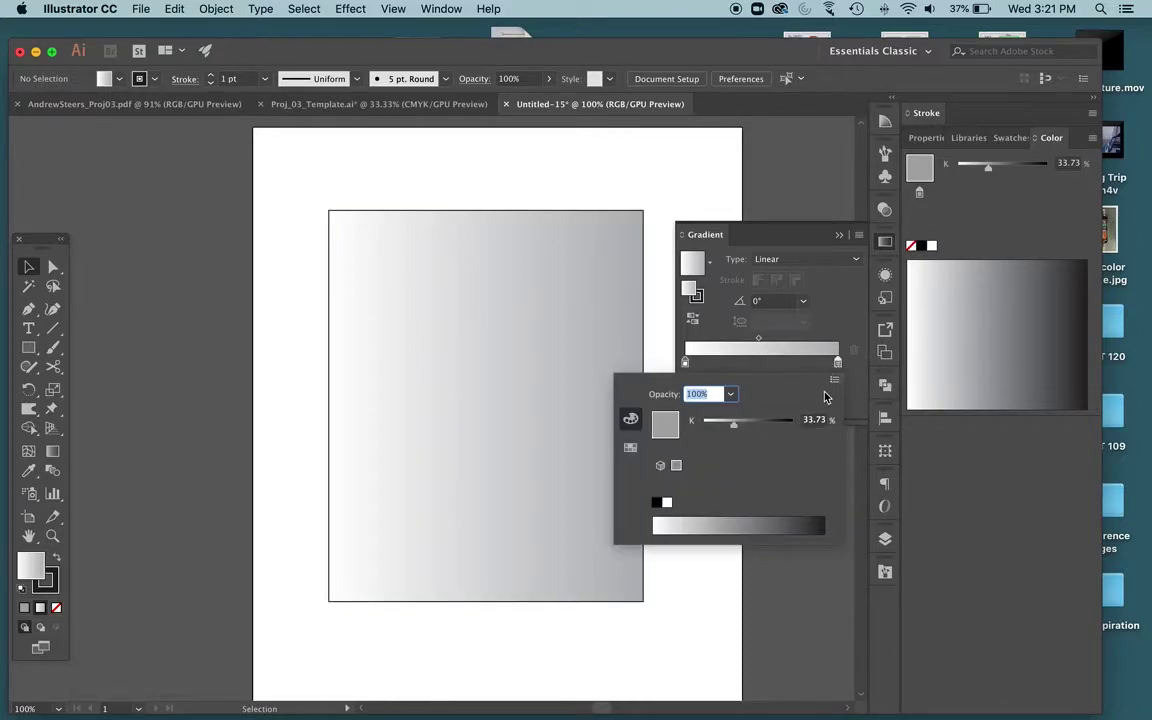
key(Escape)
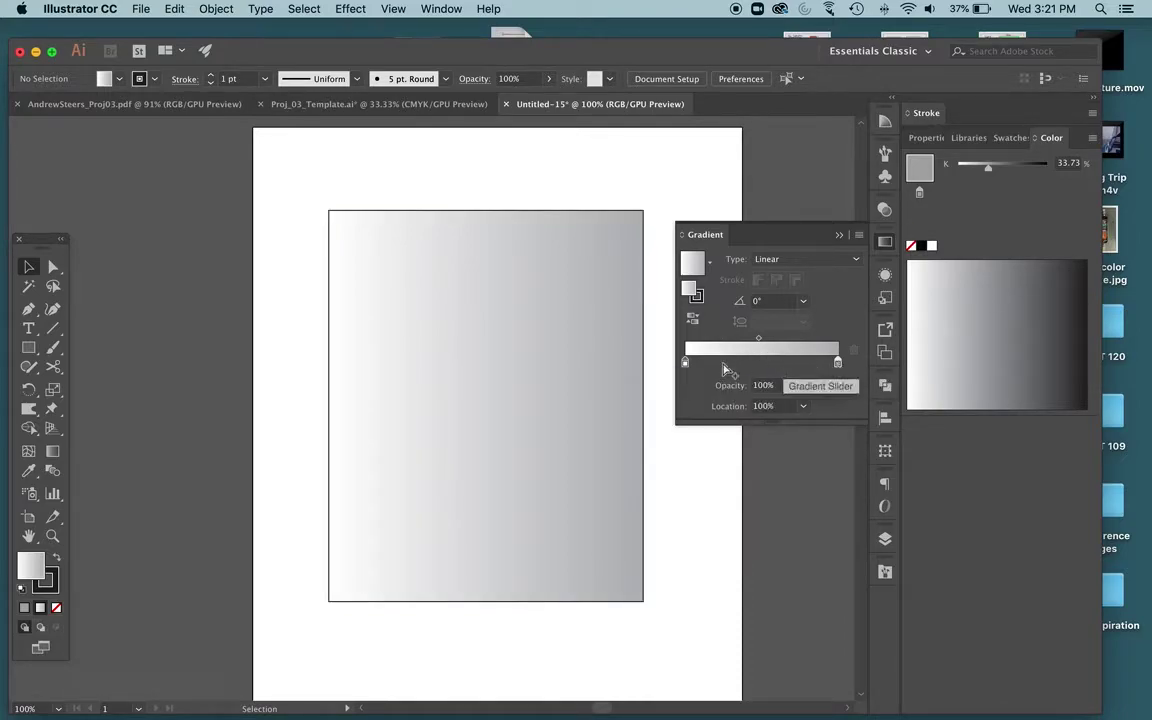
double_click(686, 363)
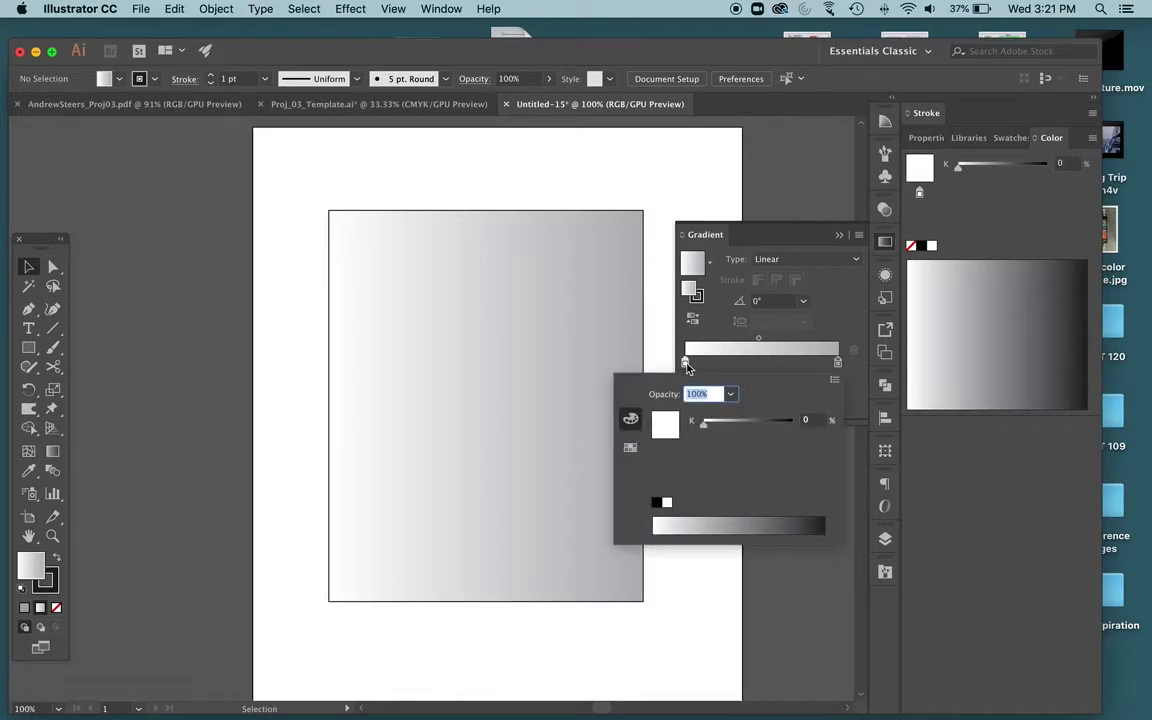
click(722, 524)
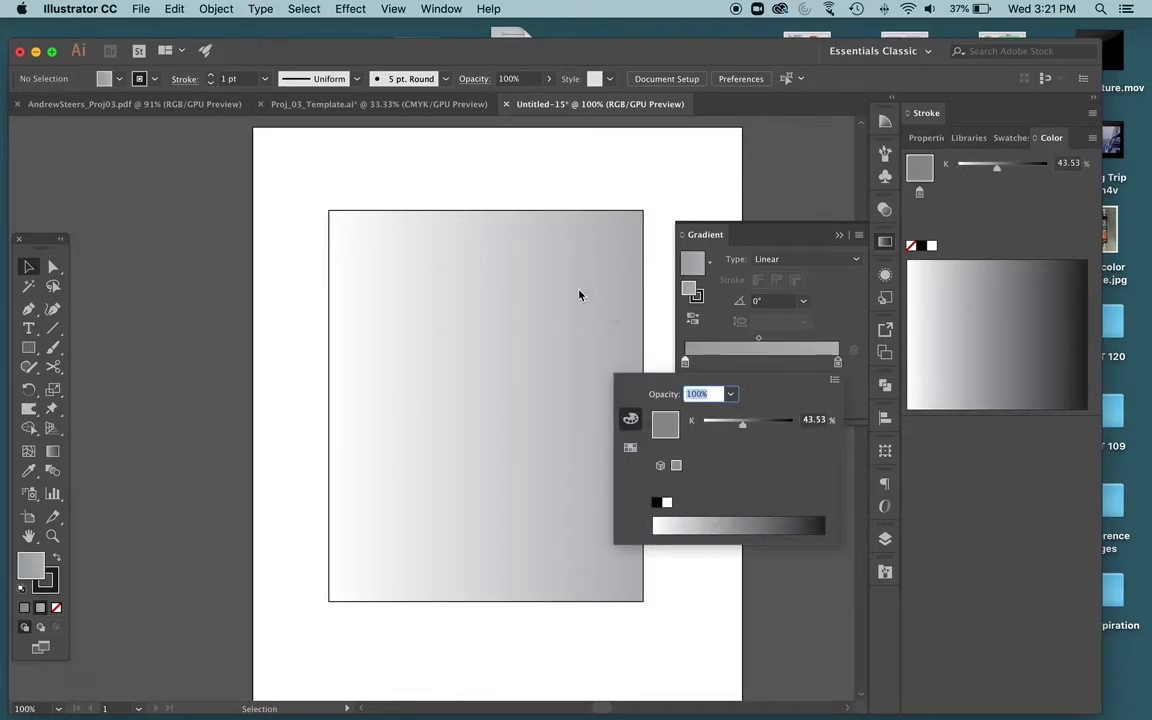
key(Escape)
- With the rectangle reselected, set the right gradient stop to K 73.33% grey
click(419, 288)
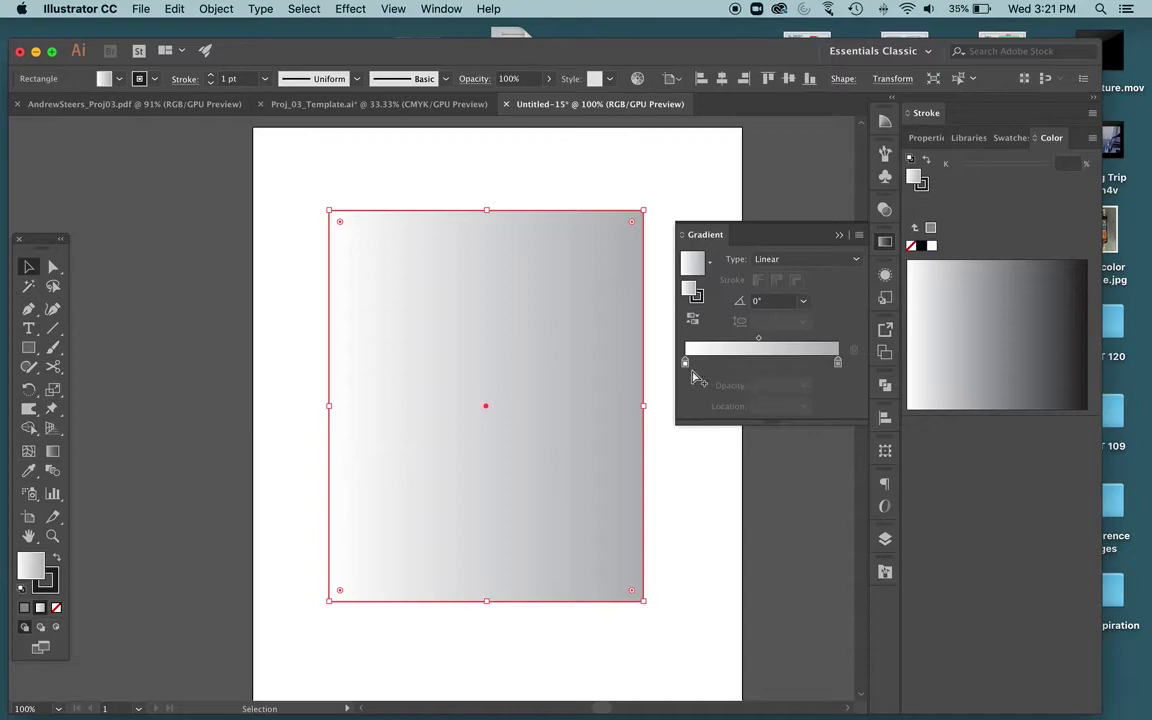
double_click(838, 363)
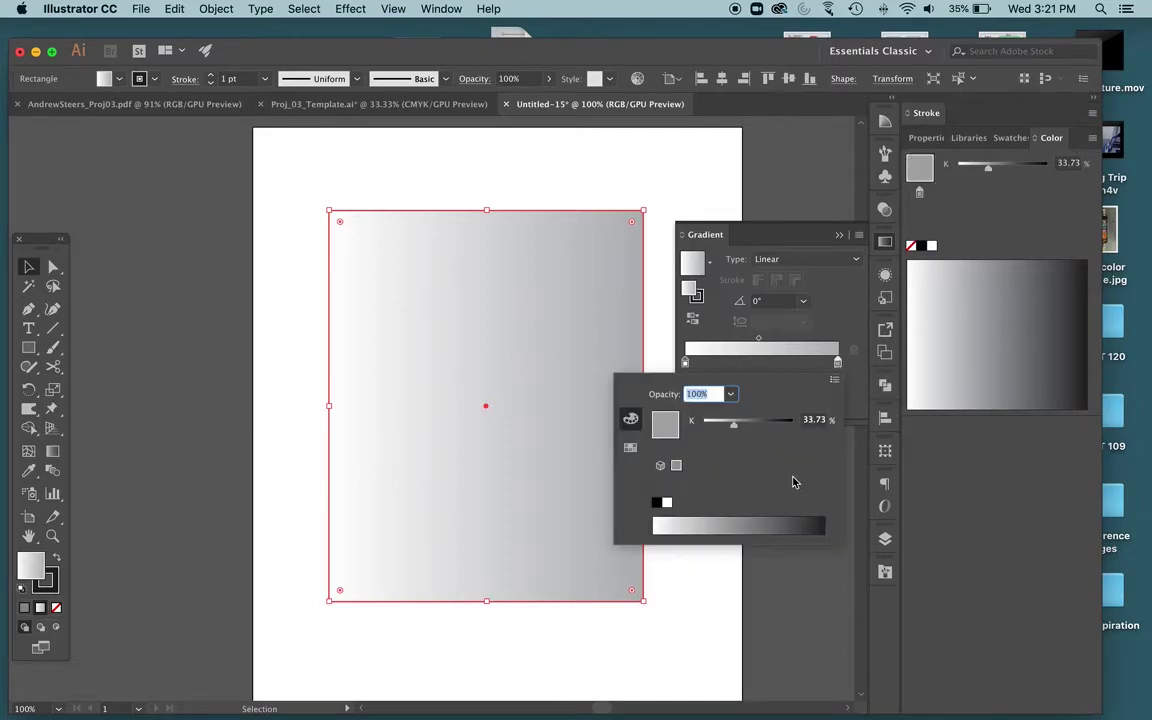
click(785, 514)
key(Escape)
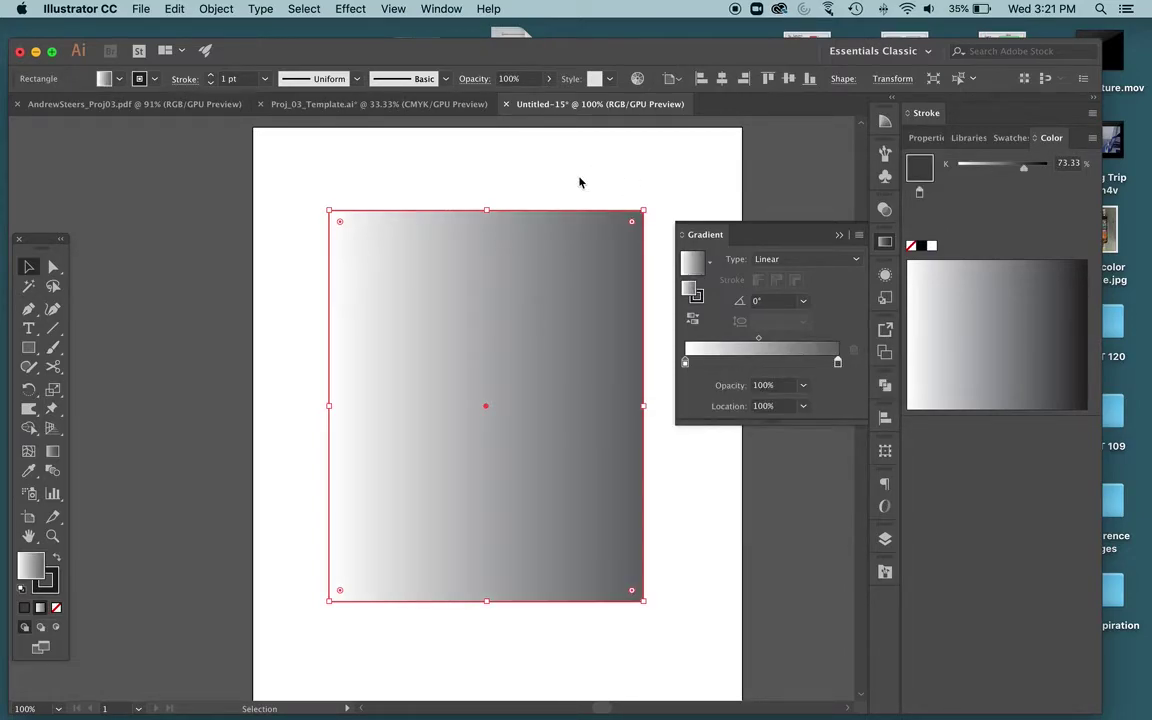
- Add gradient stops at 64.85% and 21.8%, making the 21.8% stop grayscale K 78.04%
click(785, 362)
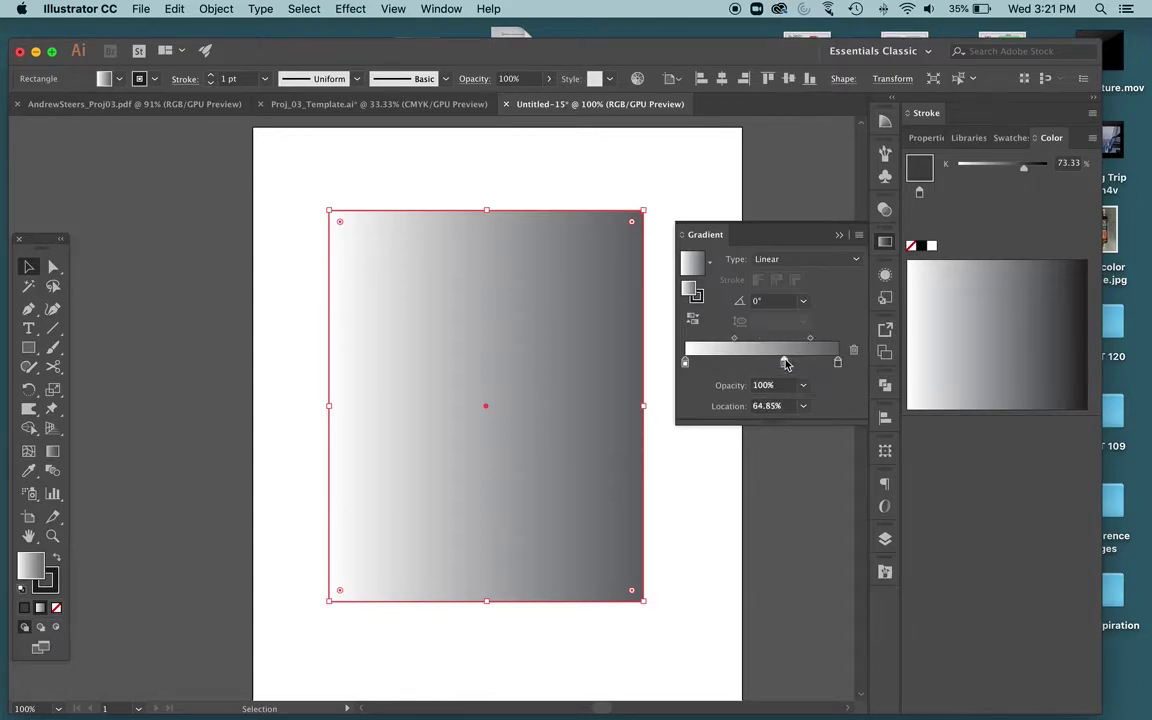
click(718, 363)
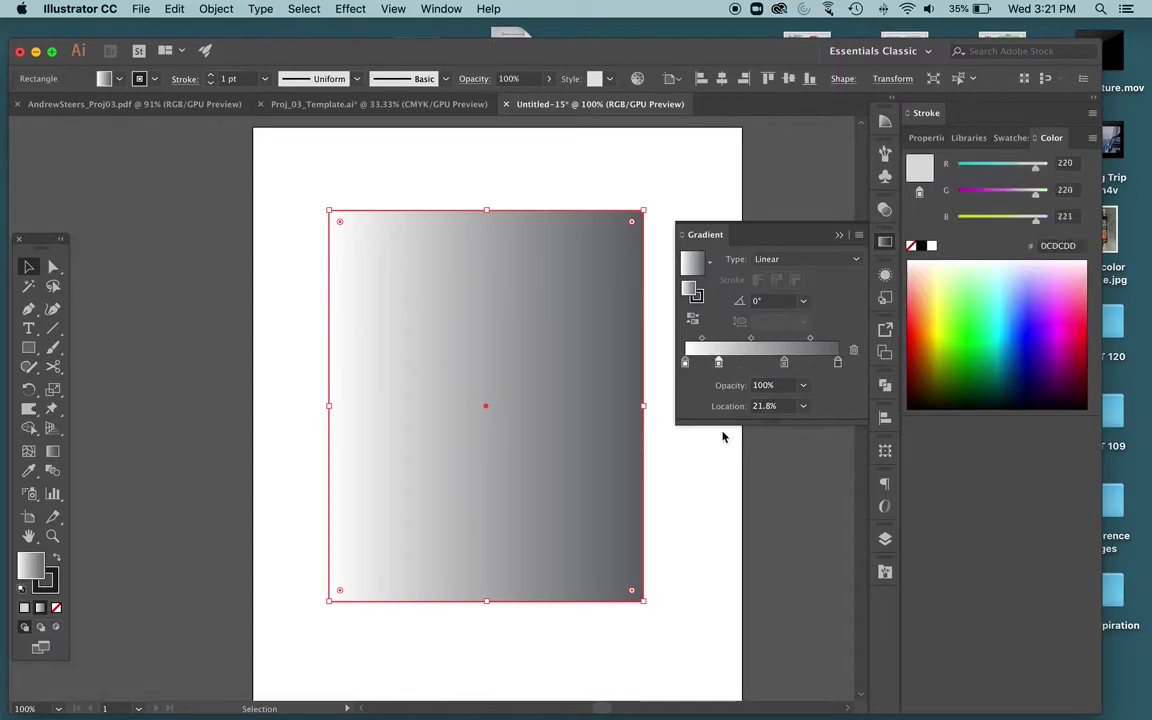
double_click(718, 363)
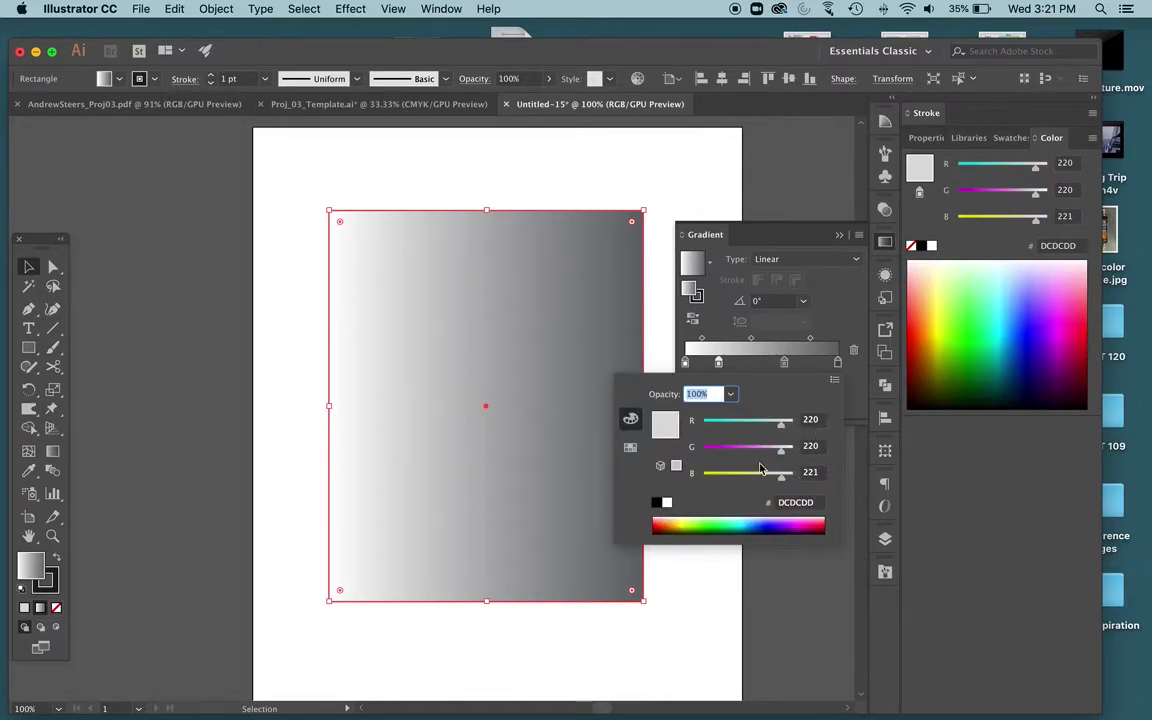
click(835, 383)
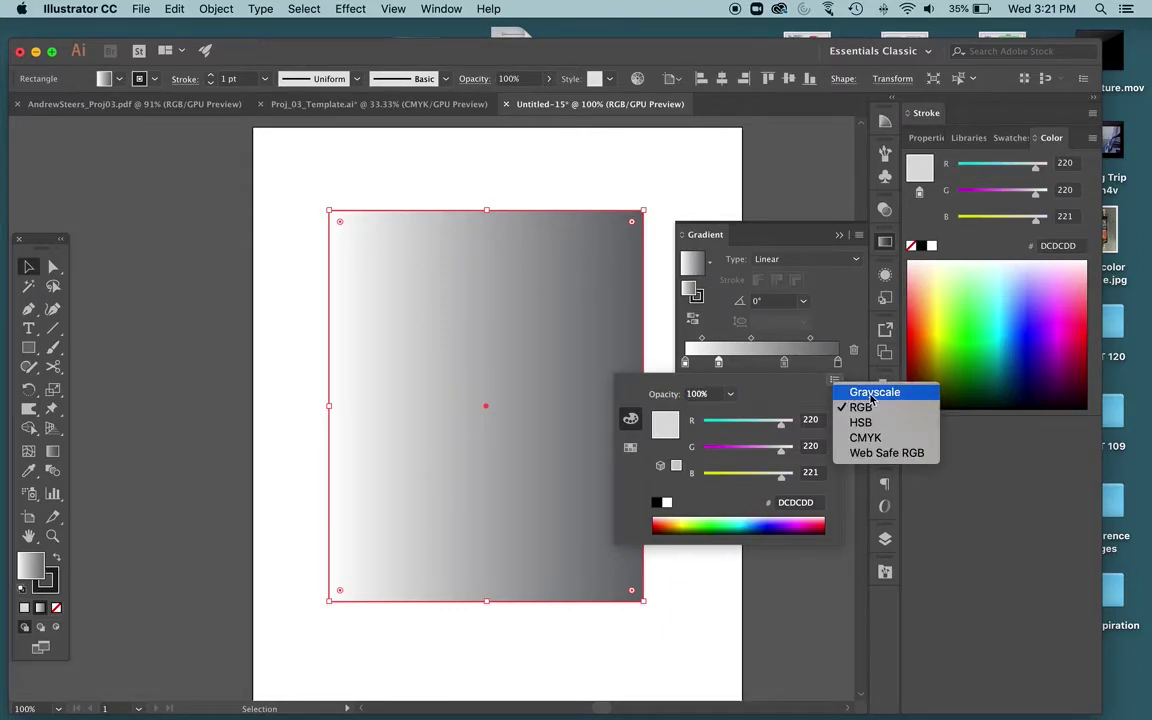
click(871, 398)
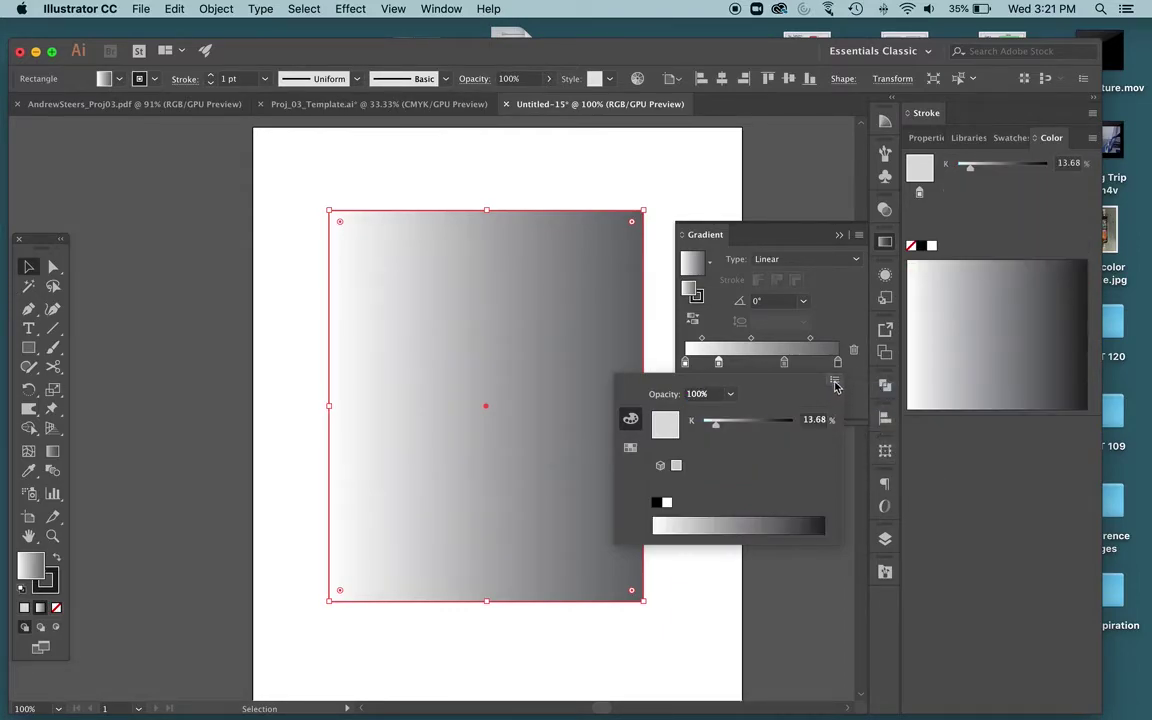
click(760, 522)
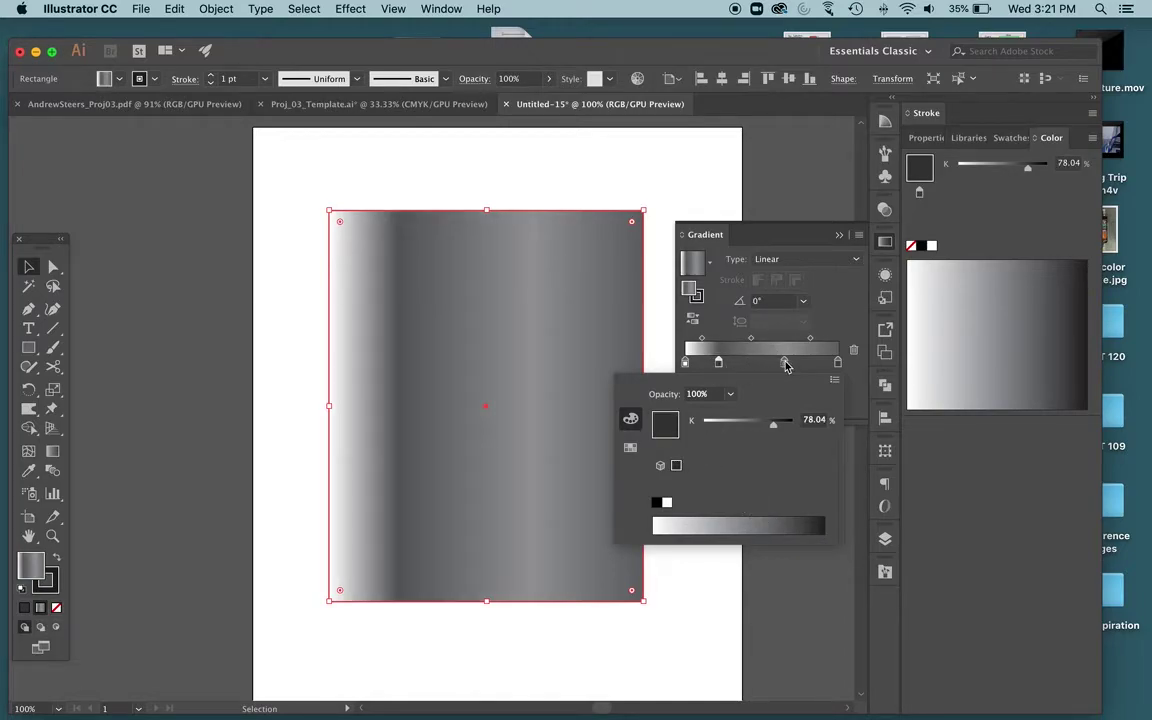
- Switch the 64.85% stop to grayscale and set it to mid grey K 46.67%
double_click(785, 363)
click(832, 382)
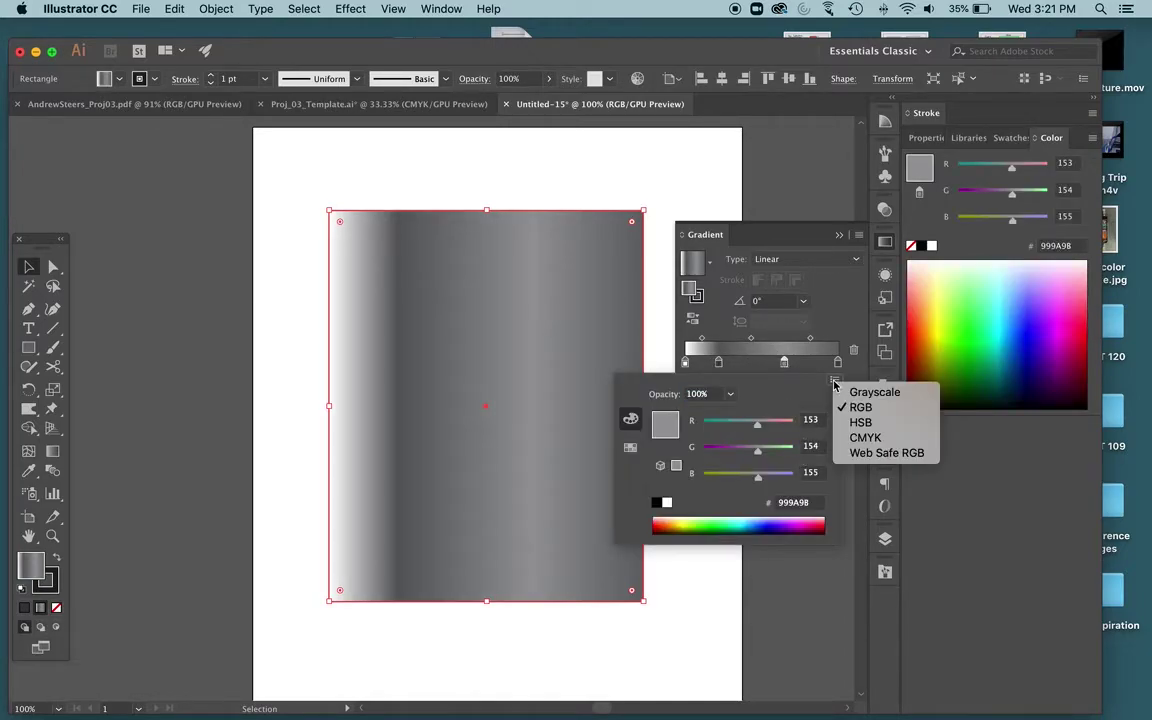
click(870, 392)
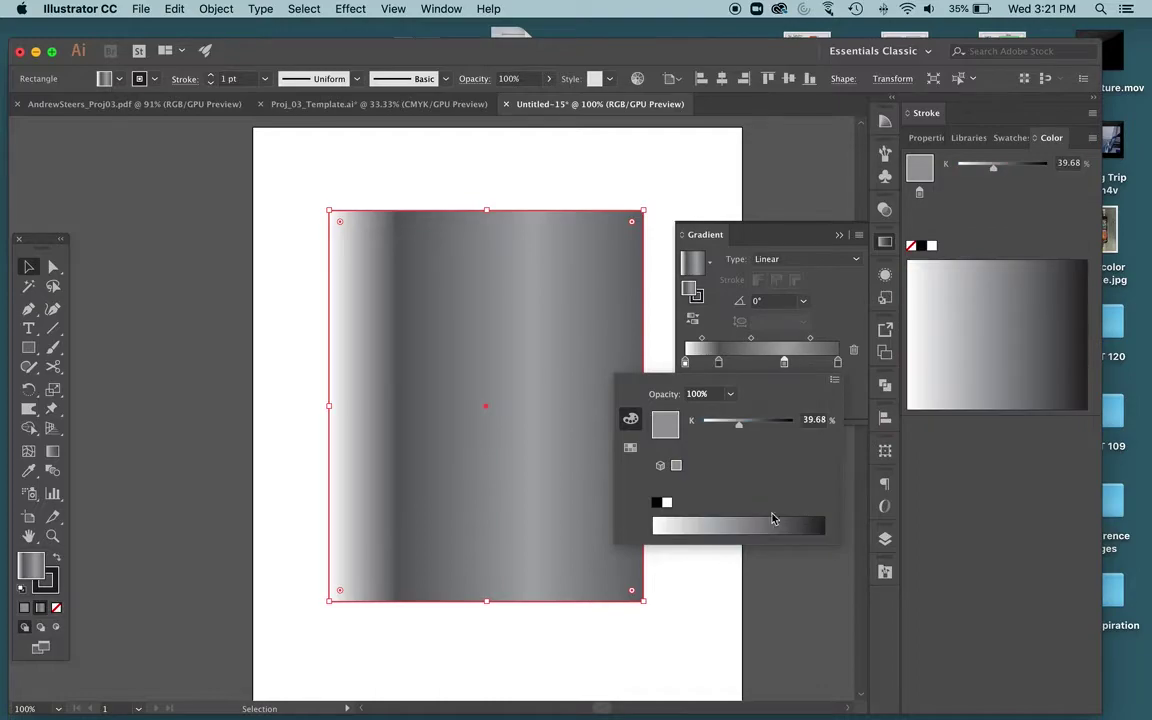
click(709, 522)
click(814, 513)
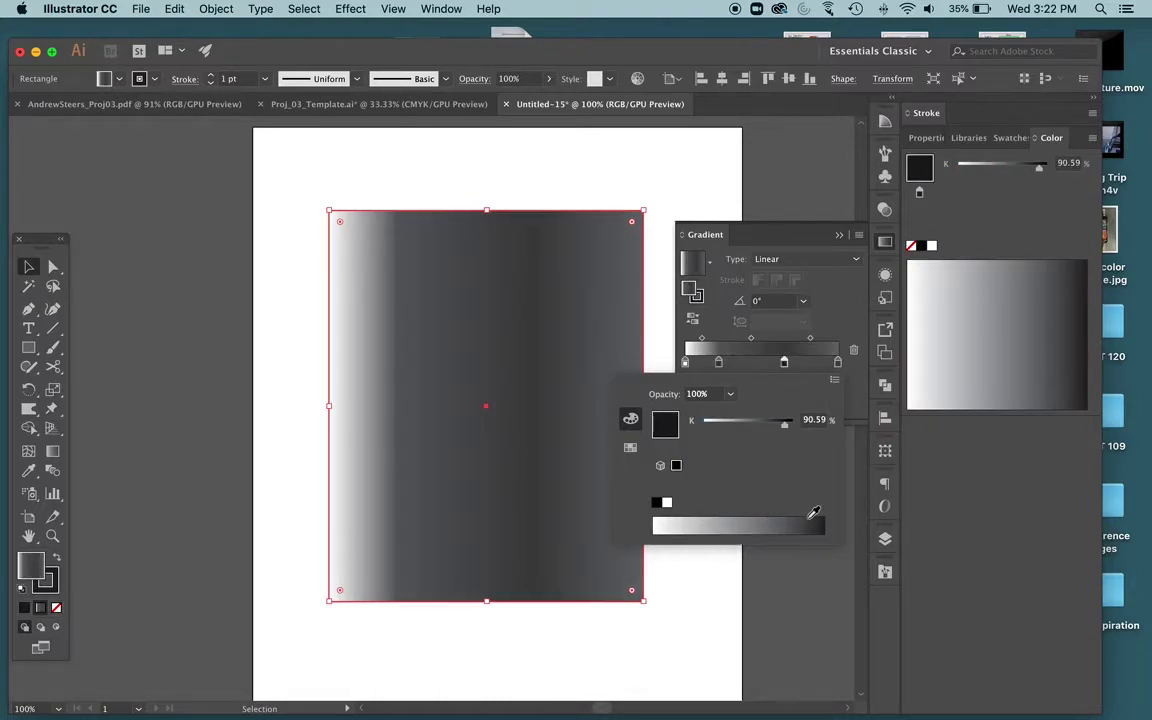
click(732, 522)
key(Escape)
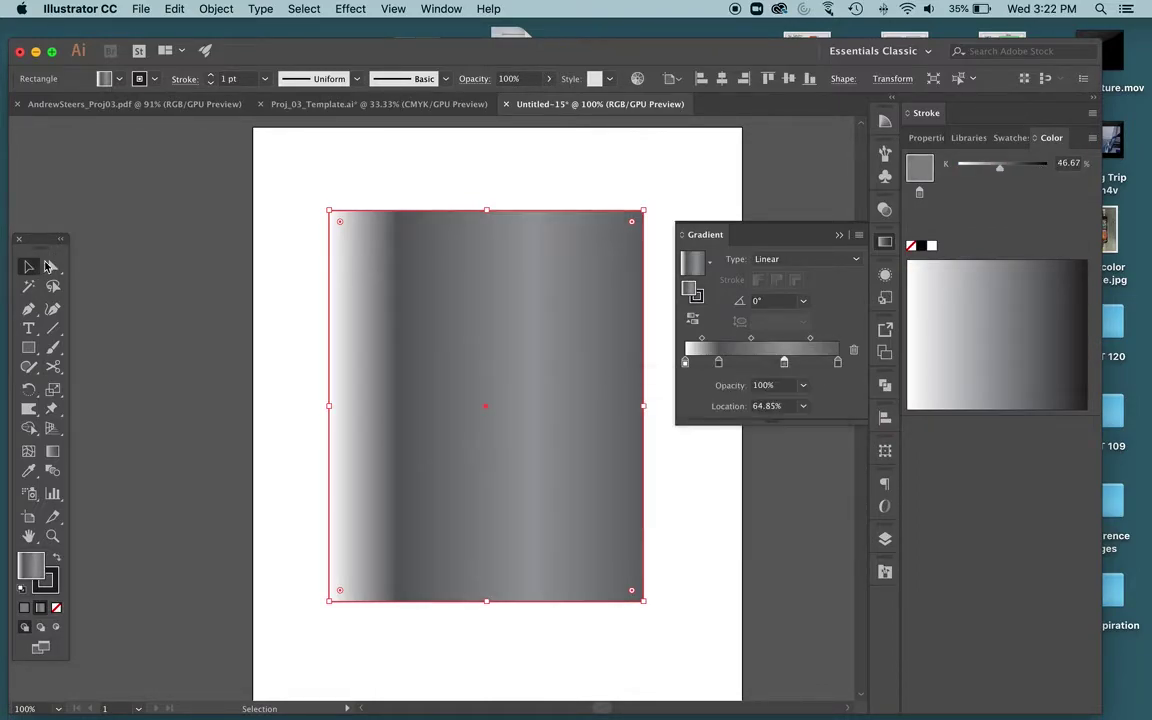
- Drag the extra gradient stops, including those at 21.8% and 64.53%, off the slider
click(255, 195)
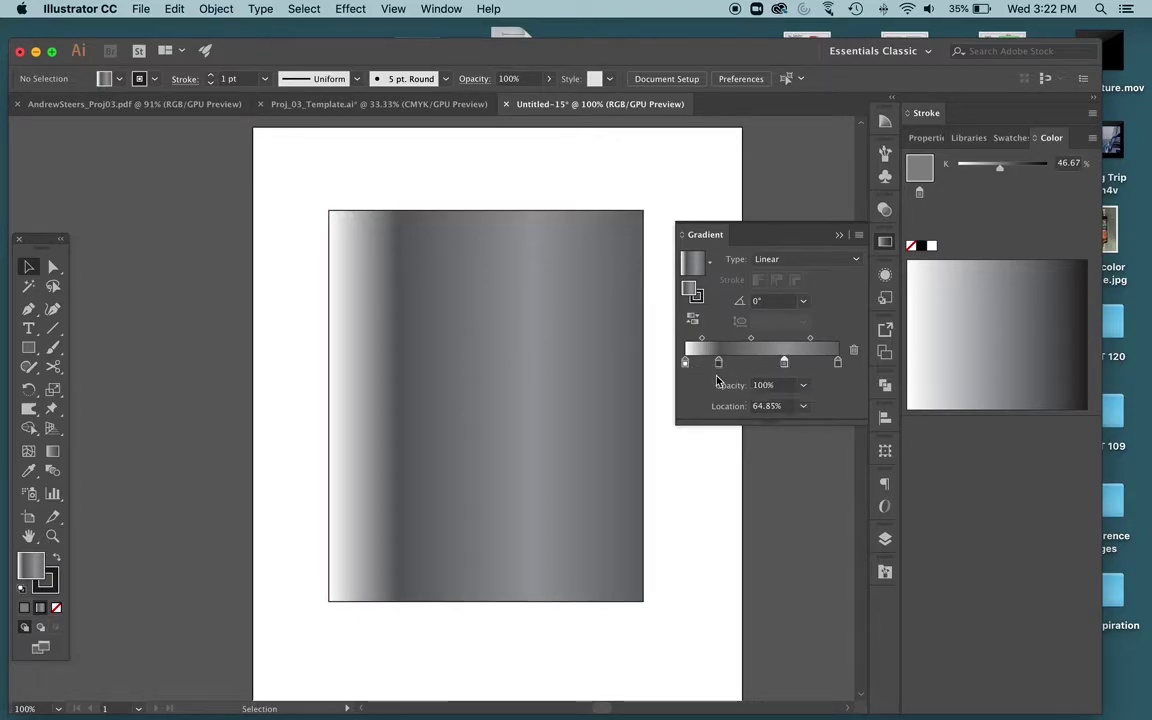
click(755, 366)
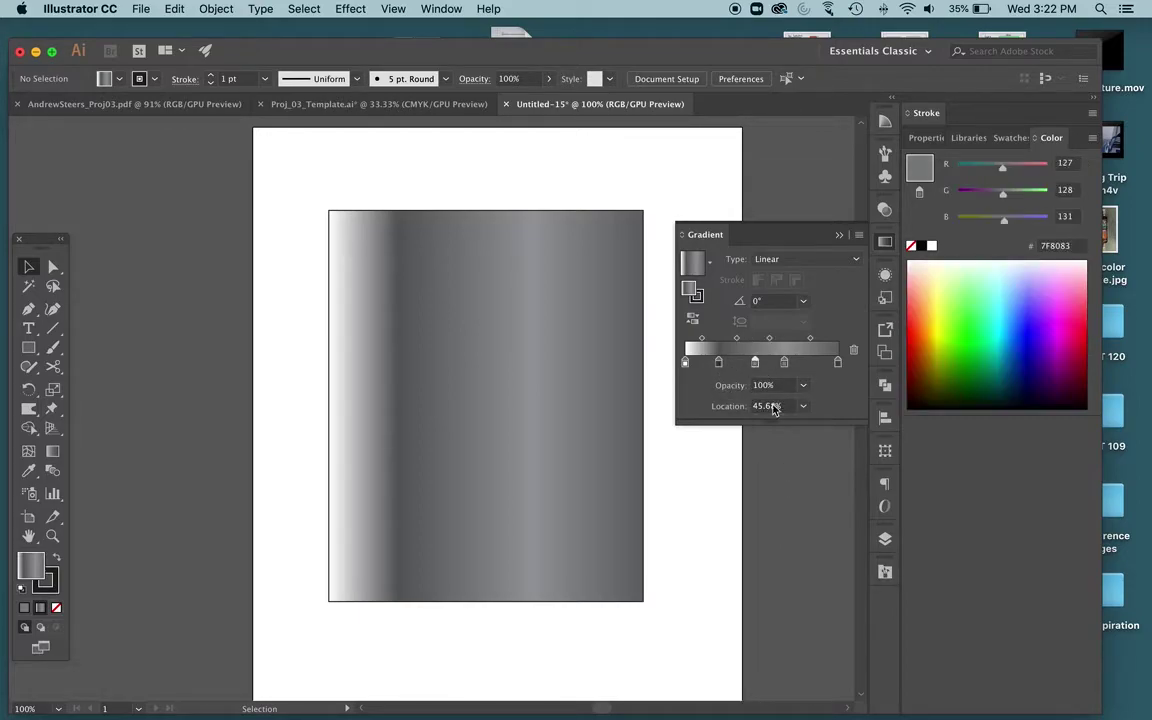
drag(756, 366, 761, 488)
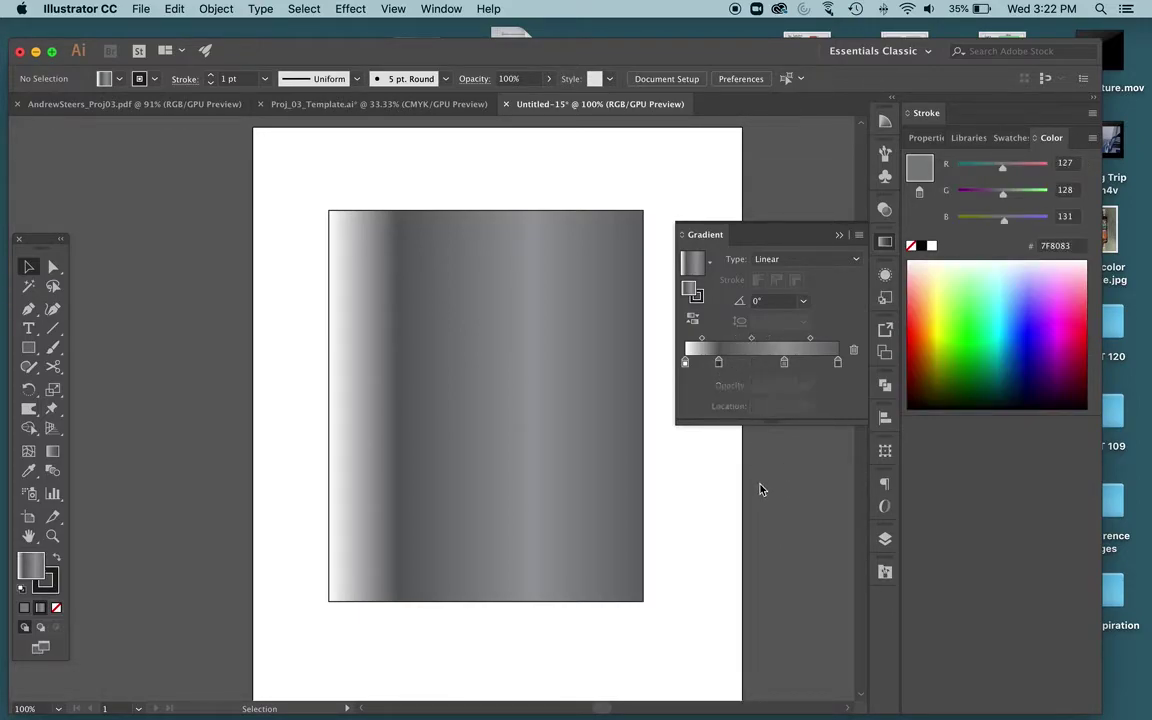
click(718, 364)
drag(718, 366, 715, 458)
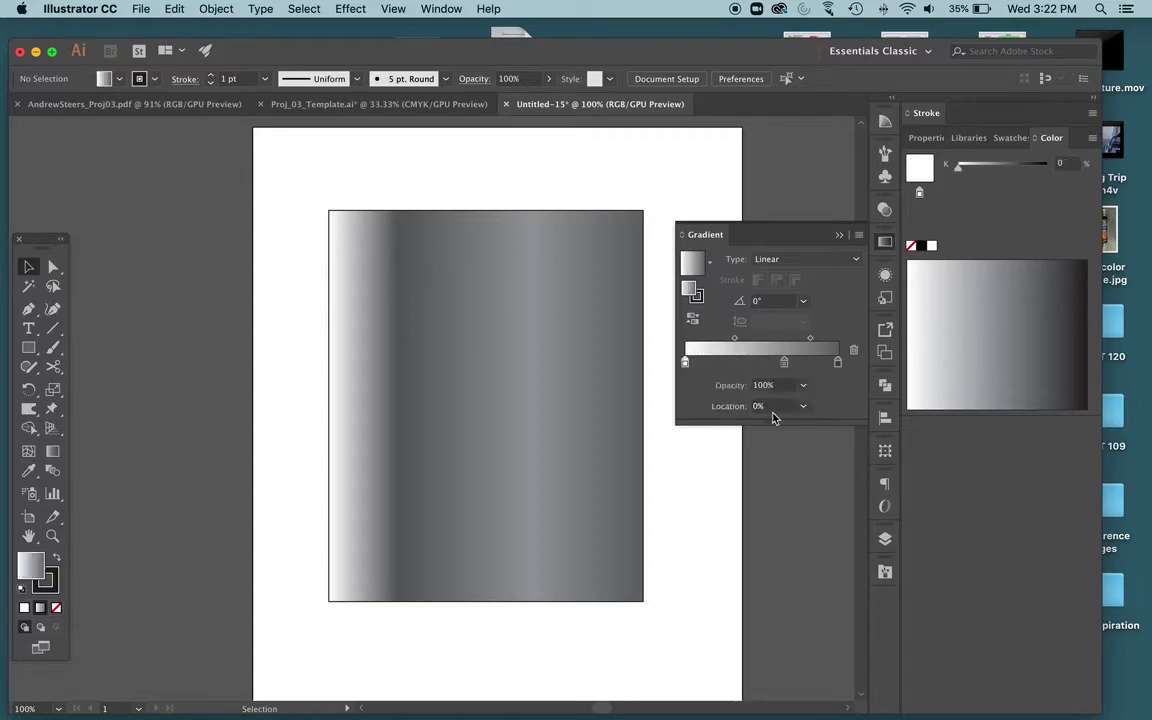
click(784, 366)
drag(785, 368, 786, 496)
- Reselect the rectangle and remove the leftover middle stops, leaving only white and dark grey ends
click(610, 406)
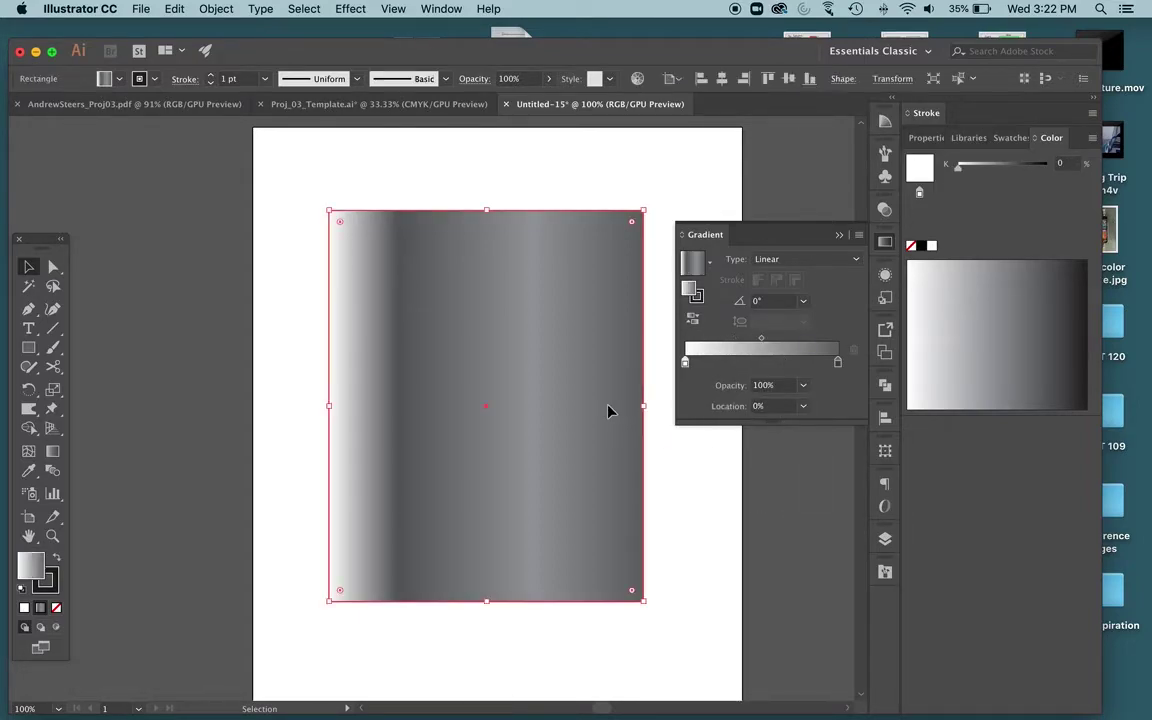
drag(718, 362, 728, 527)
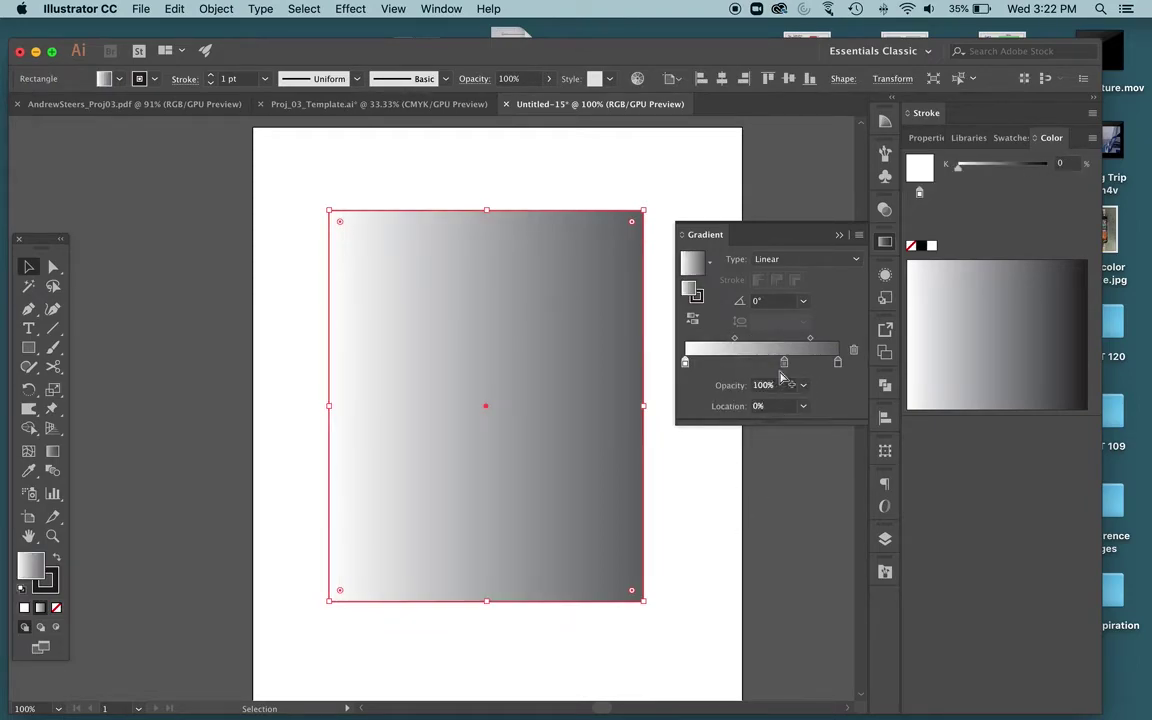
click(784, 364)
drag(784, 368, 789, 525)
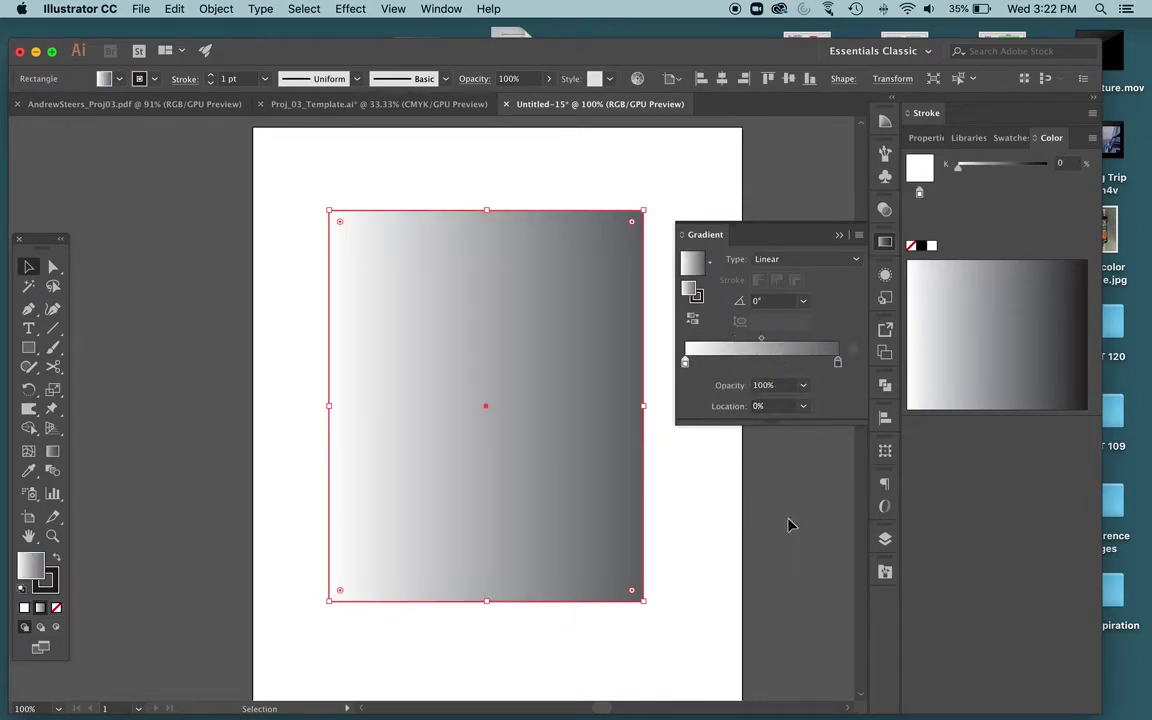
click(712, 472)
click(563, 414)
click(803, 386)
click(836, 558)
click(803, 386)
click(820, 405)
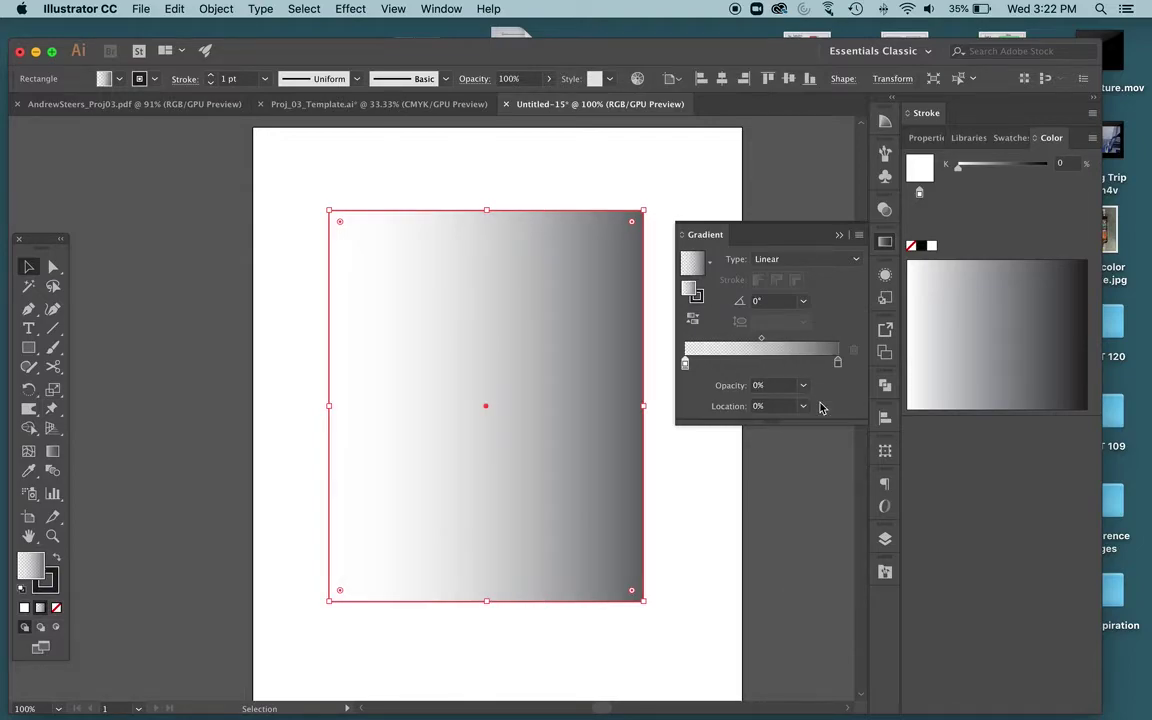
click(815, 503)
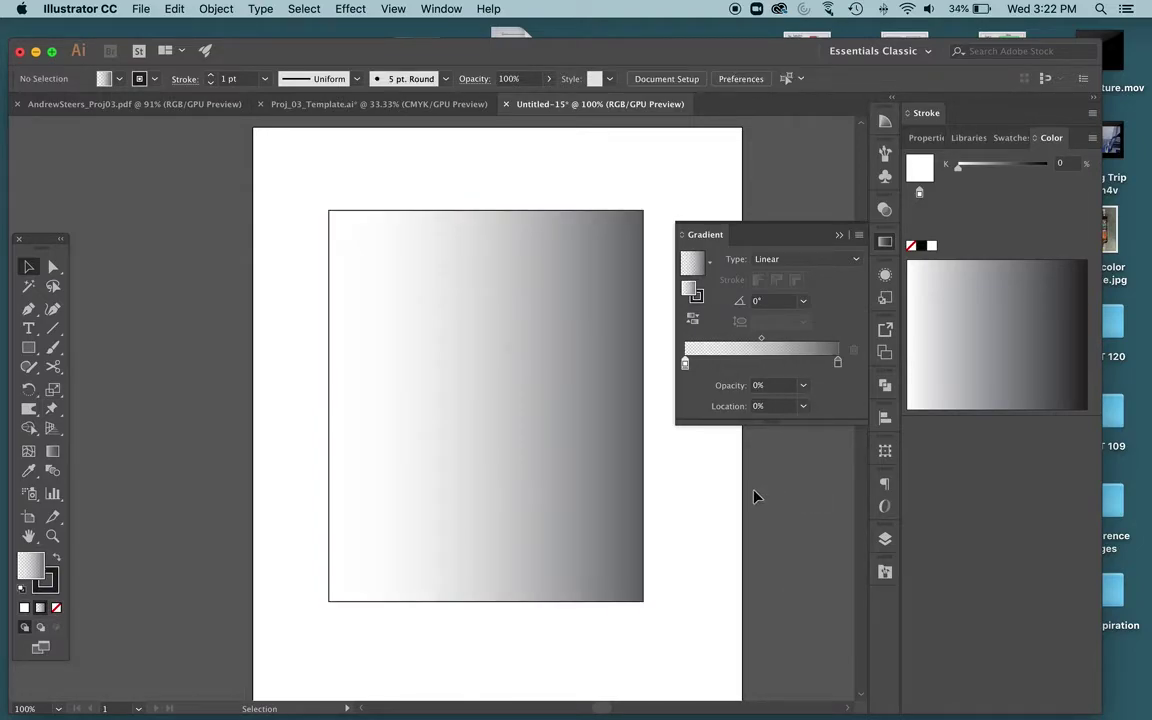
click(584, 417)
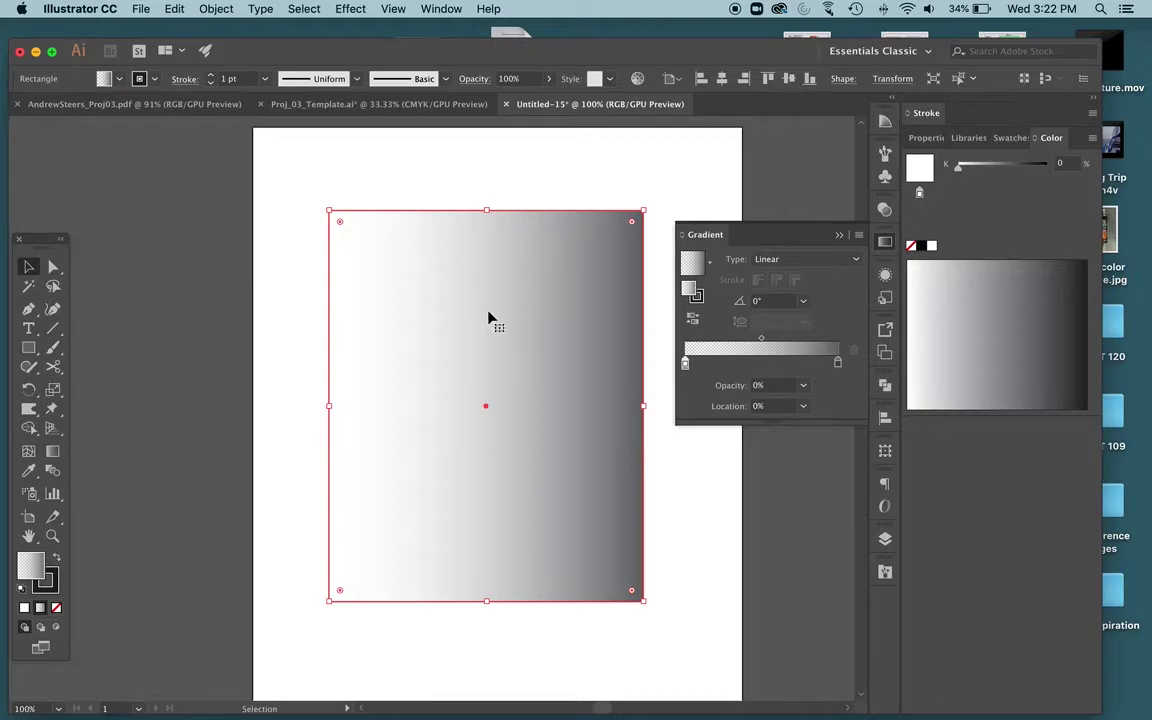
double_click(686, 363)
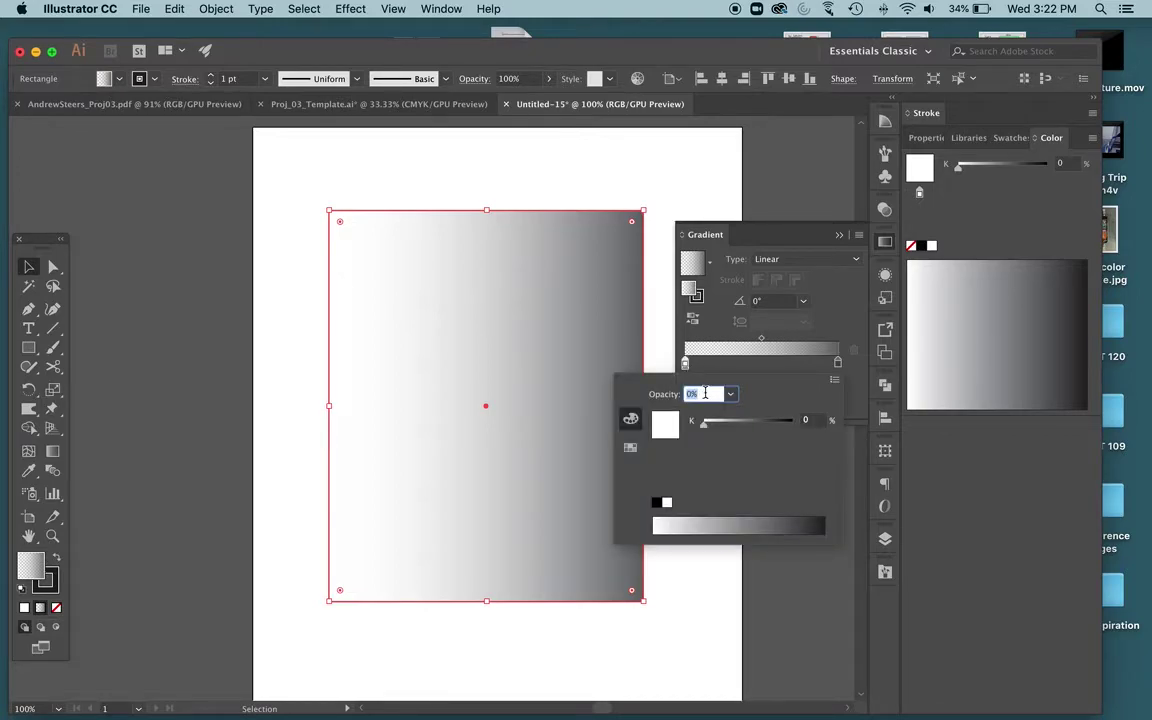
key(Return)
click(806, 387)
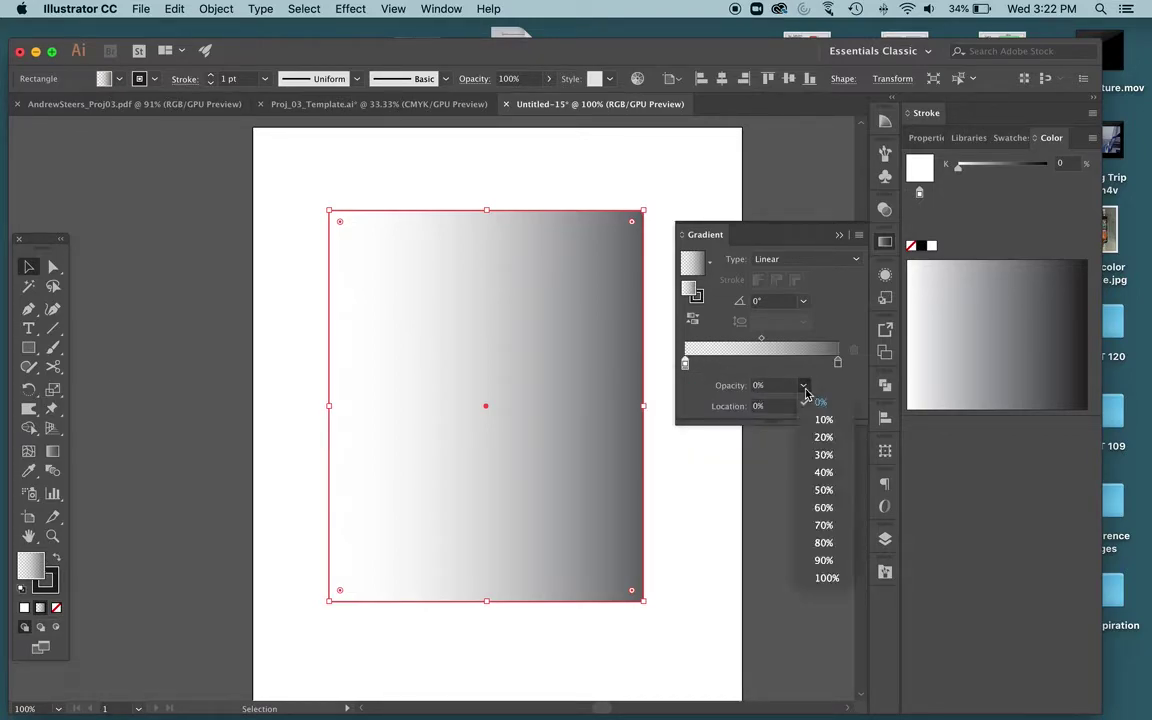
click(824, 583)
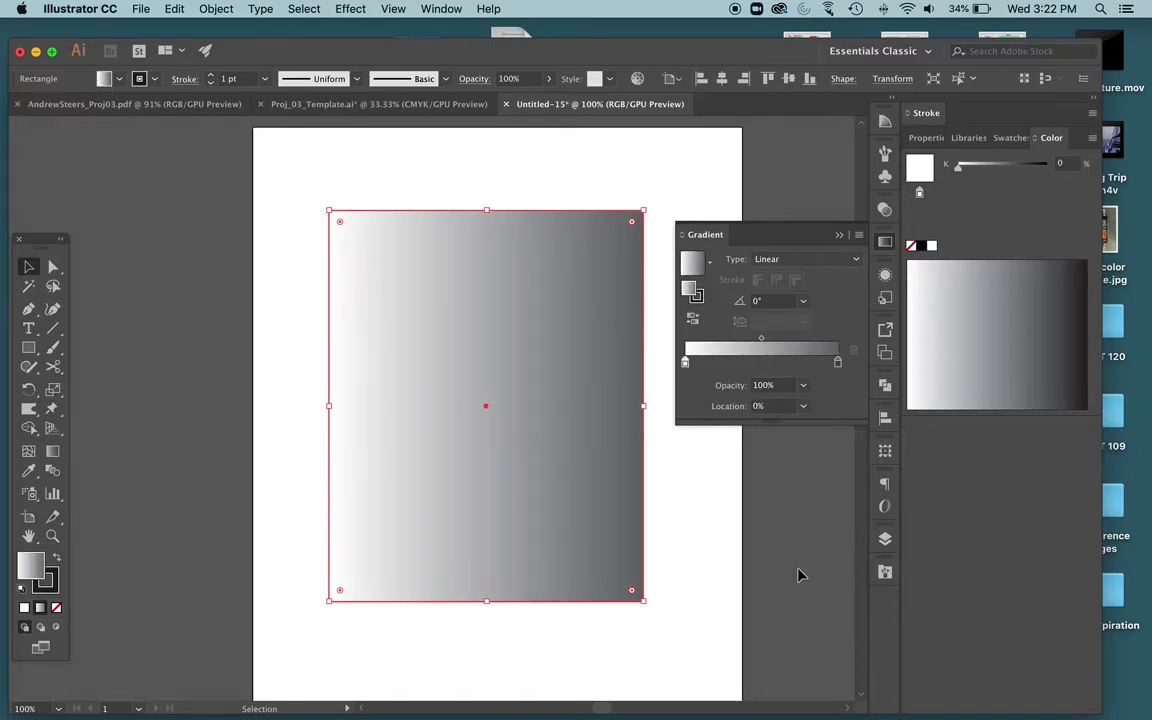
click(700, 510)
click(586, 300)
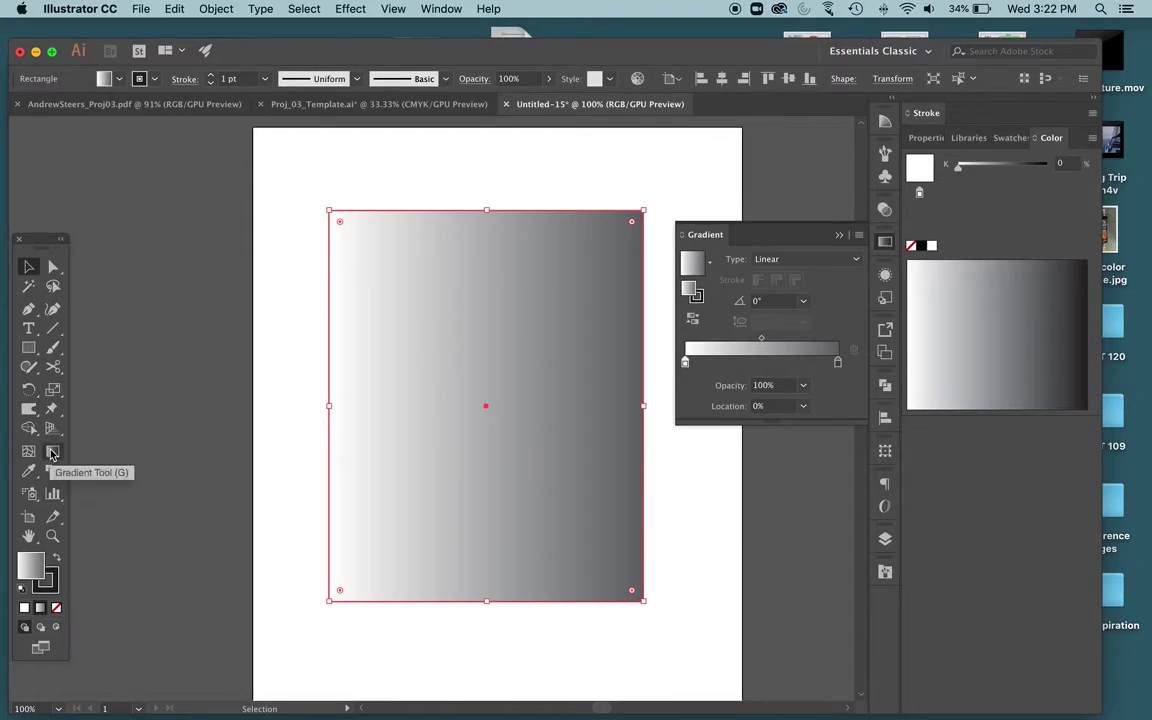
- With the Gradient tool, drag the gradient annotator to a 33.3° diagonal across the rectangle
click(54, 453)
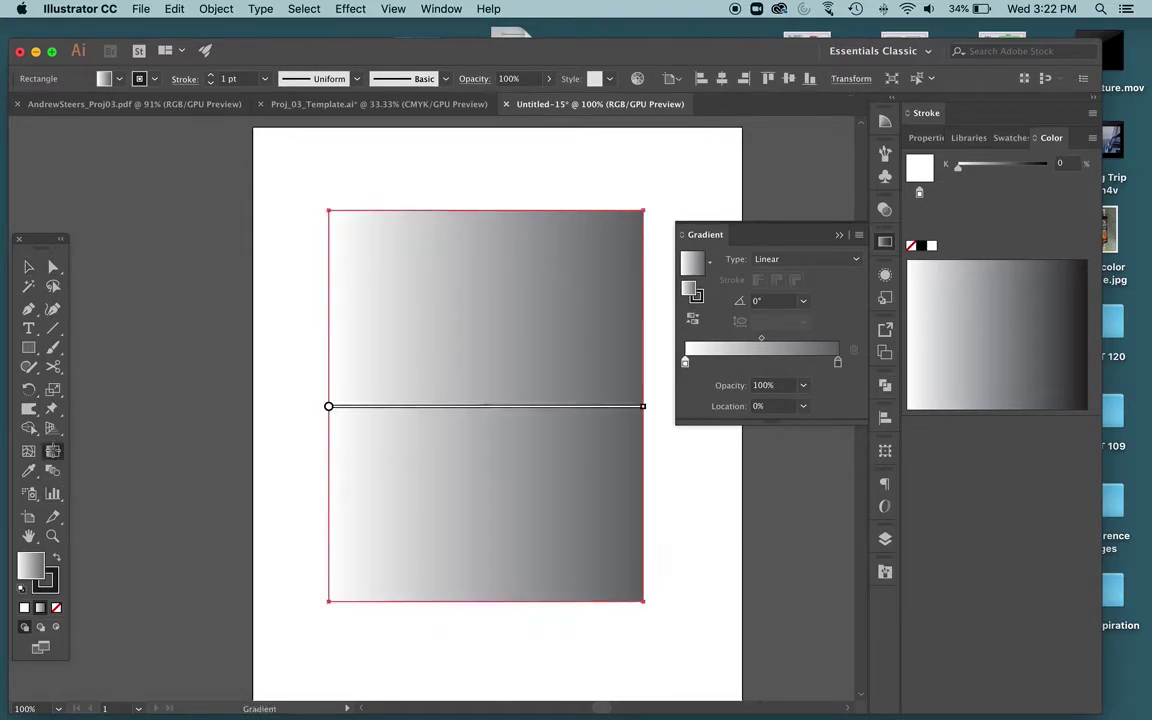
mouse_move(437, 407)
mouse_down()
mouse_move(380, 410)
mouse_move(494, 416)
mouse_move(335, 414)
mouse_move(476, 442)
mouse_move(492, 414)
mouse_move(337, 440)
mouse_up()
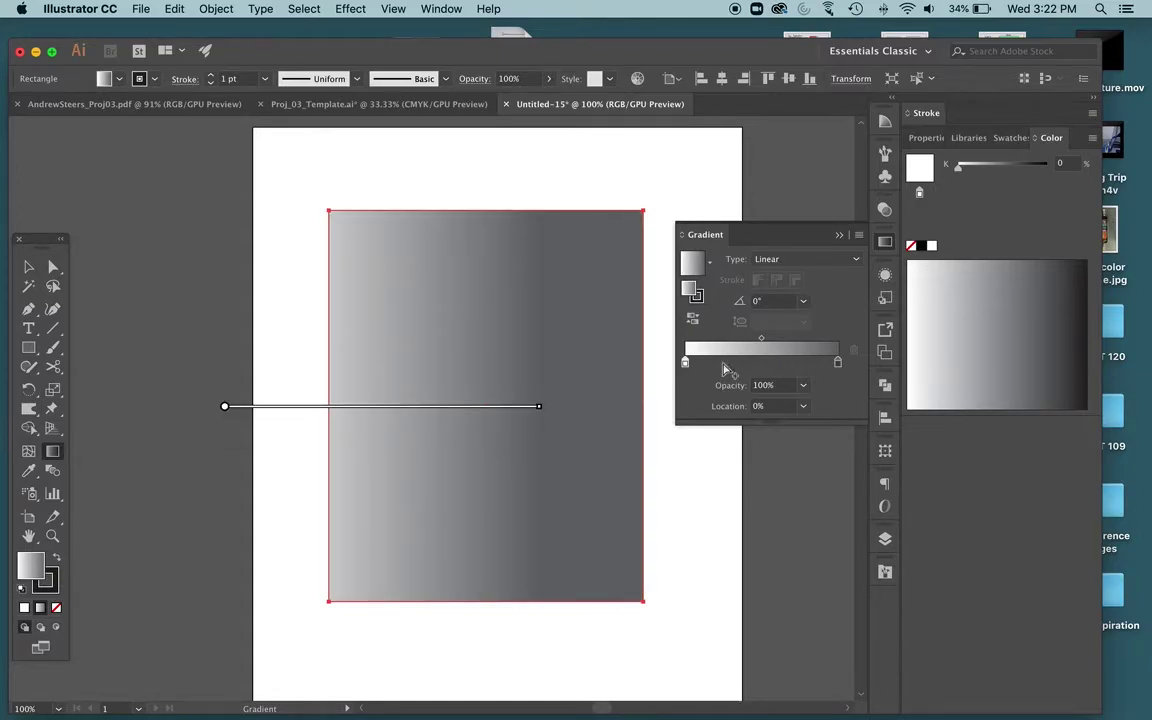
mouse_move(455, 416)
mouse_move(452, 410)
mouse_down()
mouse_move(558, 465)
mouse_move(540, 463)
mouse_move(553, 452)
mouse_up()
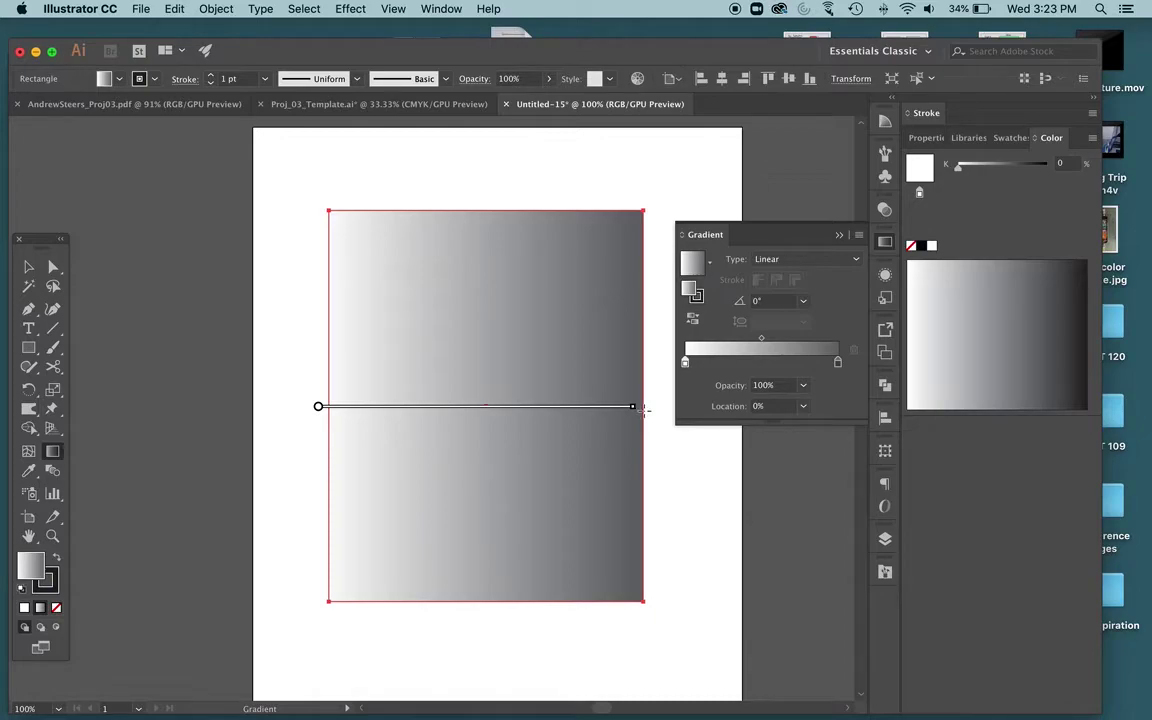
mouse_move(638, 410)
mouse_down()
mouse_move(617, 319)
mouse_move(591, 288)
mouse_up()
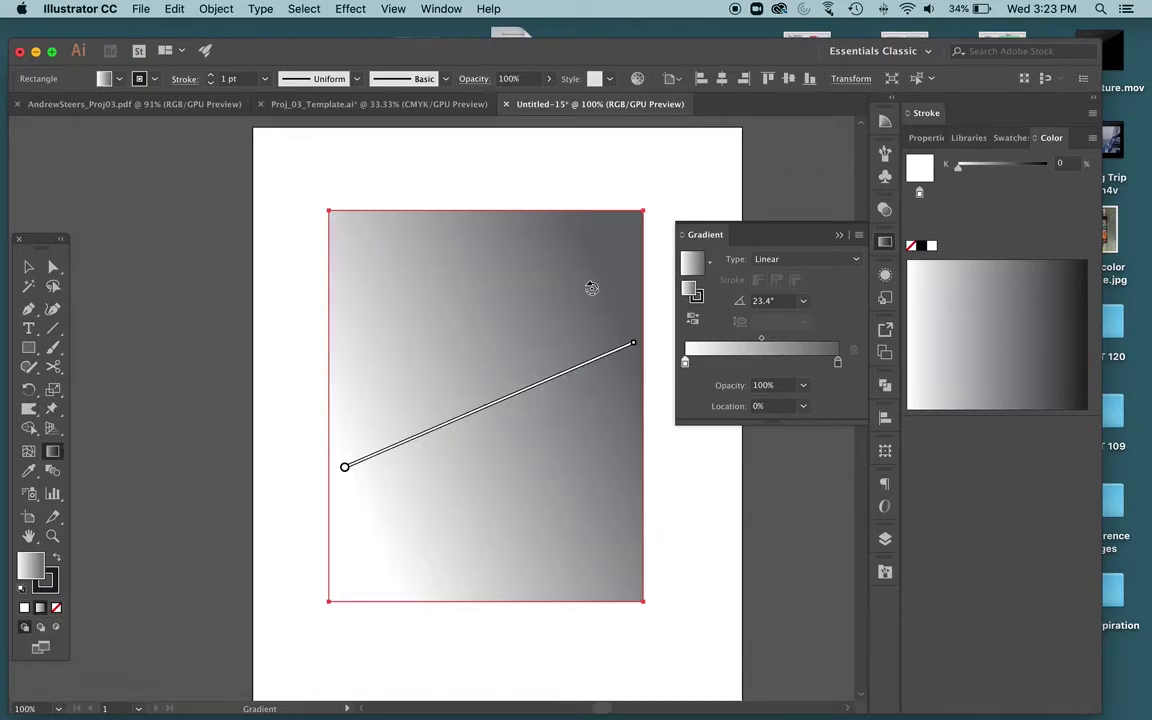
mouse_move(540, 398)
mouse_down()
mouse_move(506, 440)
mouse_move(474, 425)
mouse_up()
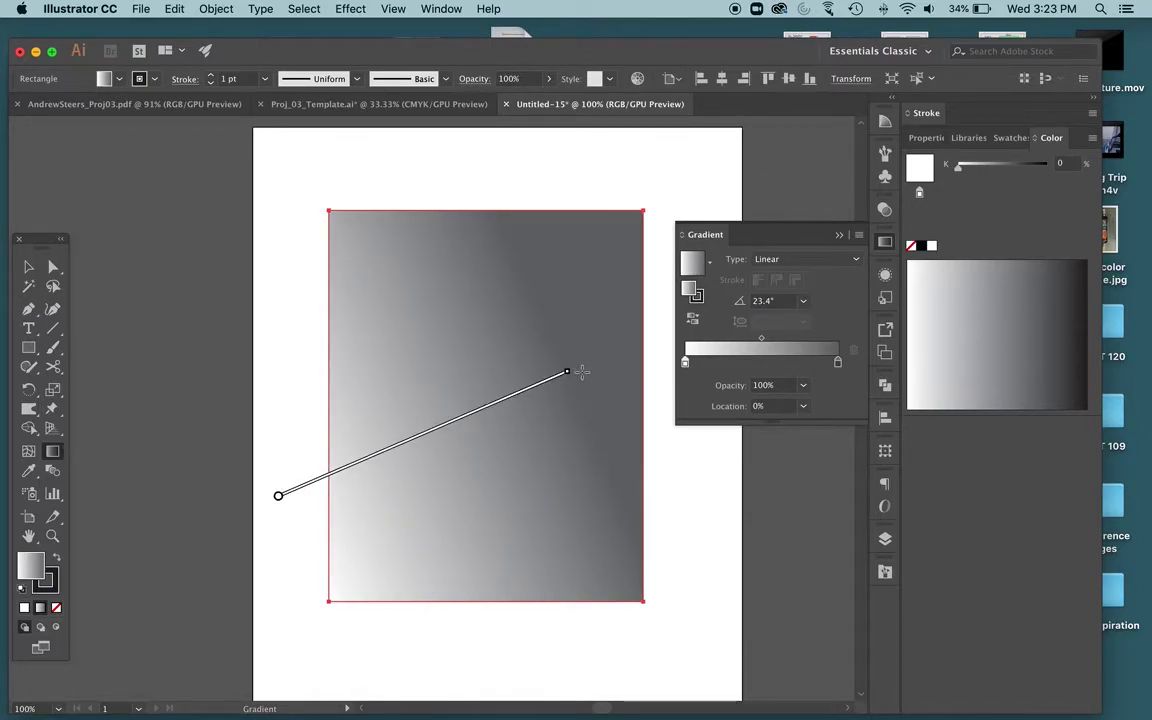
drag(577, 372, 548, 321)
drag(413, 408, 436, 440)
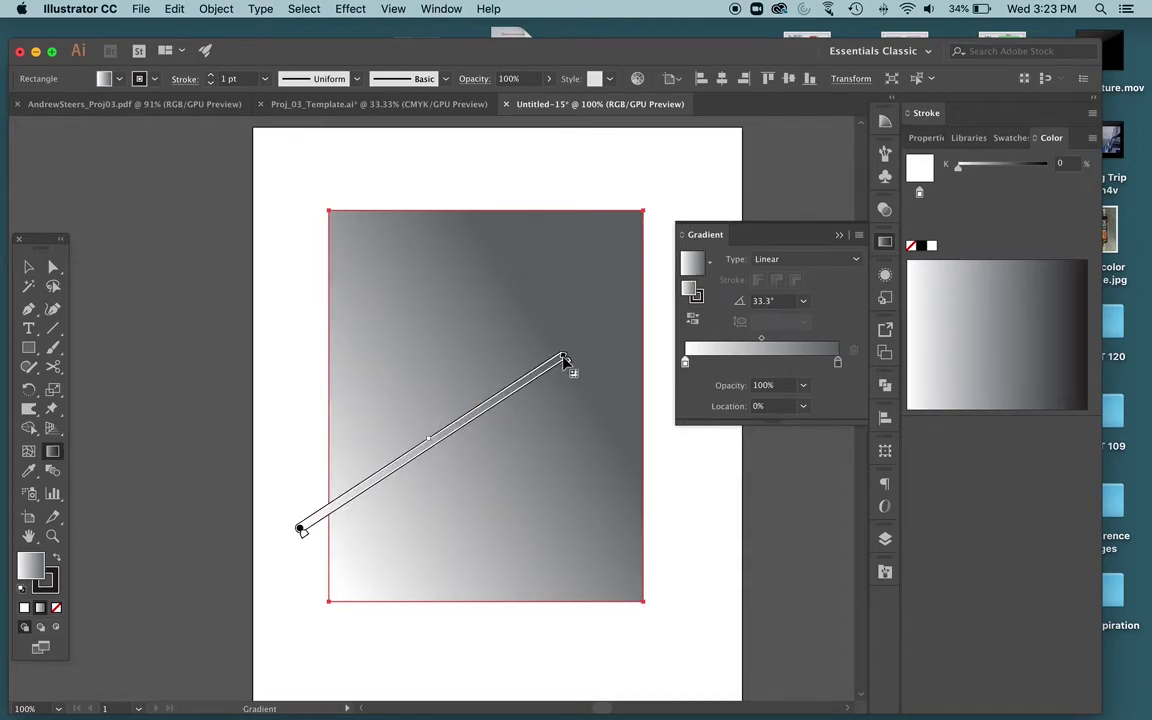
drag(567, 360, 615, 321)
- Stretch the gradient into a long lower-left diagonal and darken its end stop to K 85.88
click(805, 301)
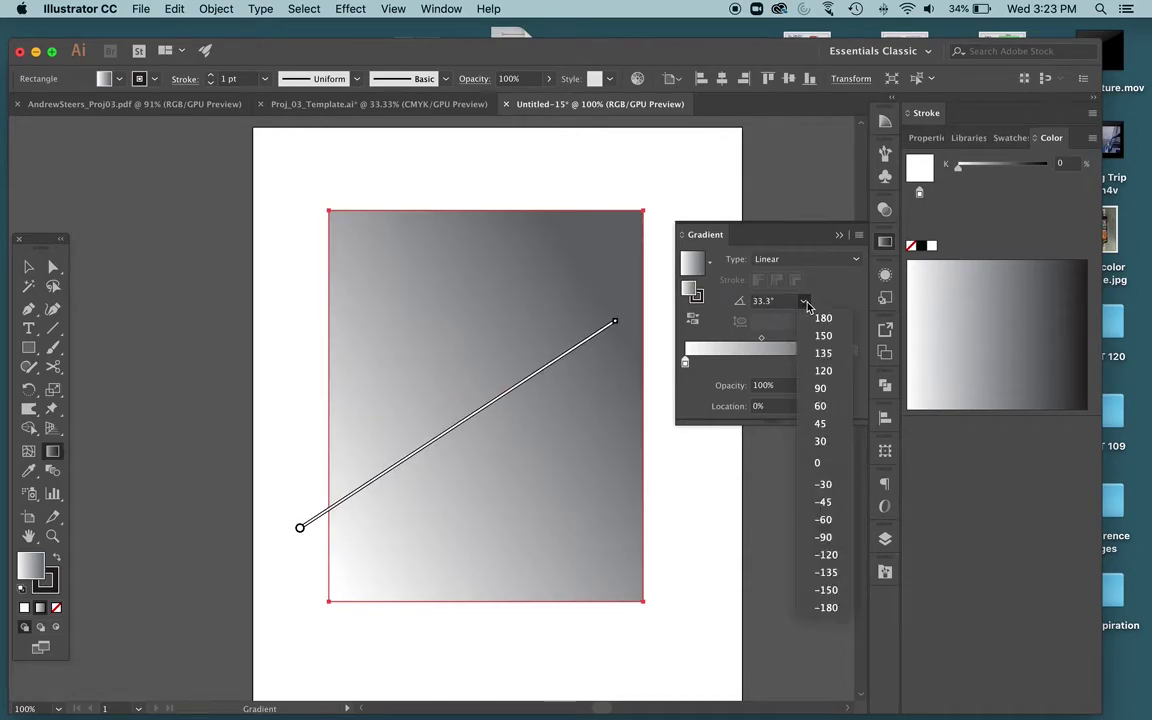
click(779, 331)
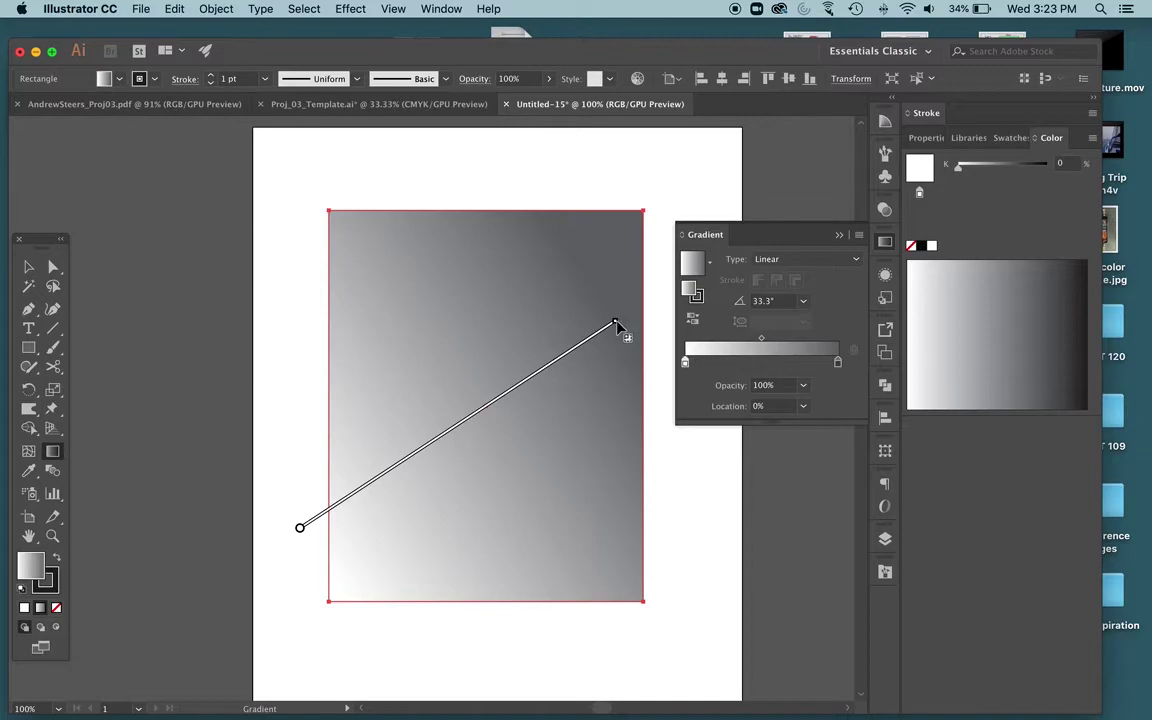
mouse_move(620, 326)
mouse_down()
mouse_move(650, 314)
mouse_move(555, 360)
mouse_move(415, 458)
mouse_move(634, 312)
mouse_move(482, 409)
mouse_up()
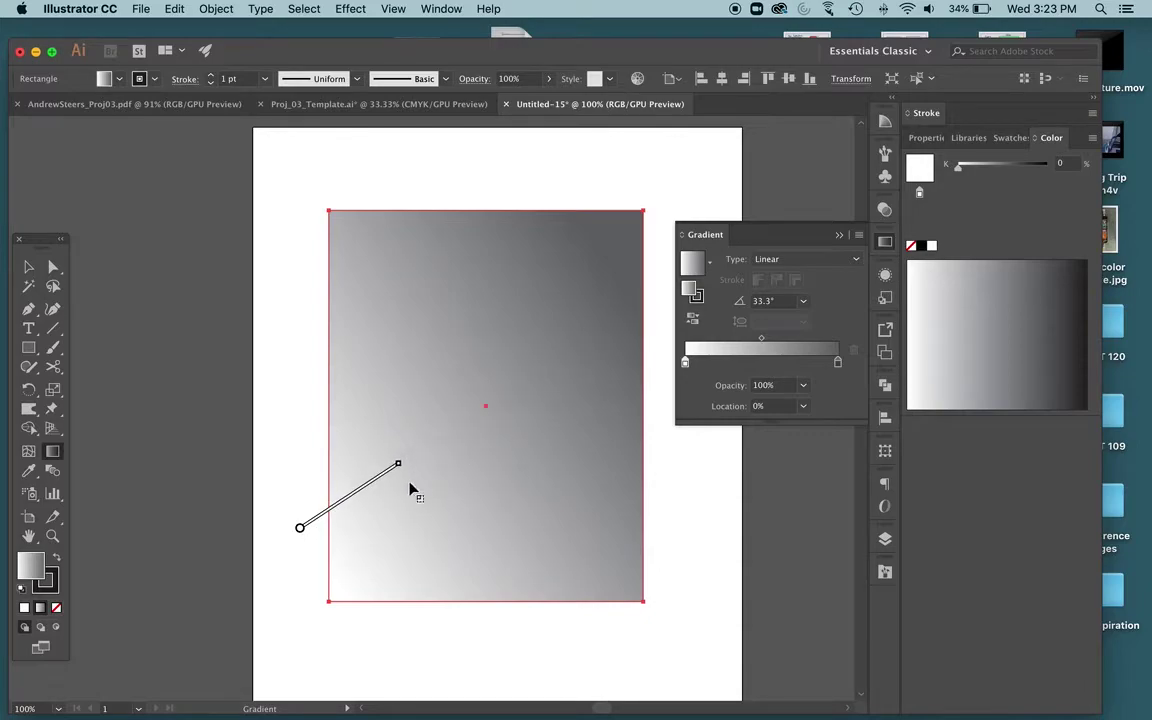
mouse_move(411, 489)
mouse_down()
mouse_move(408, 470)
mouse_move(630, 315)
mouse_up()
double_click(630, 315)
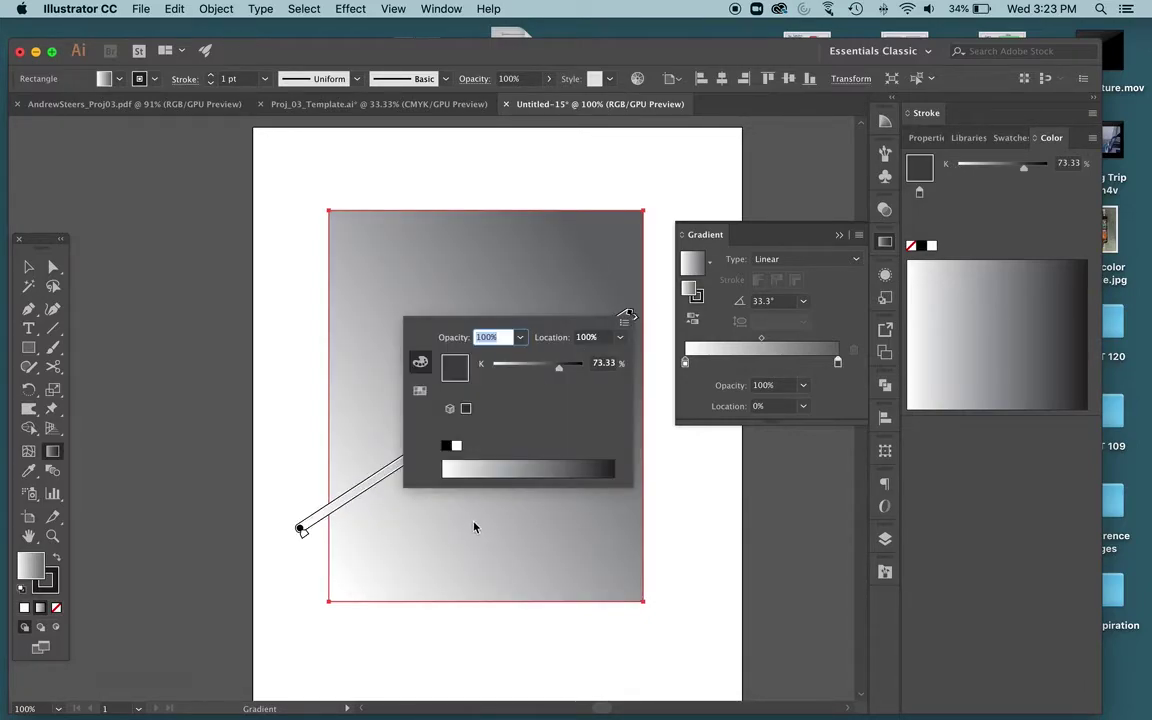
click(590, 464)
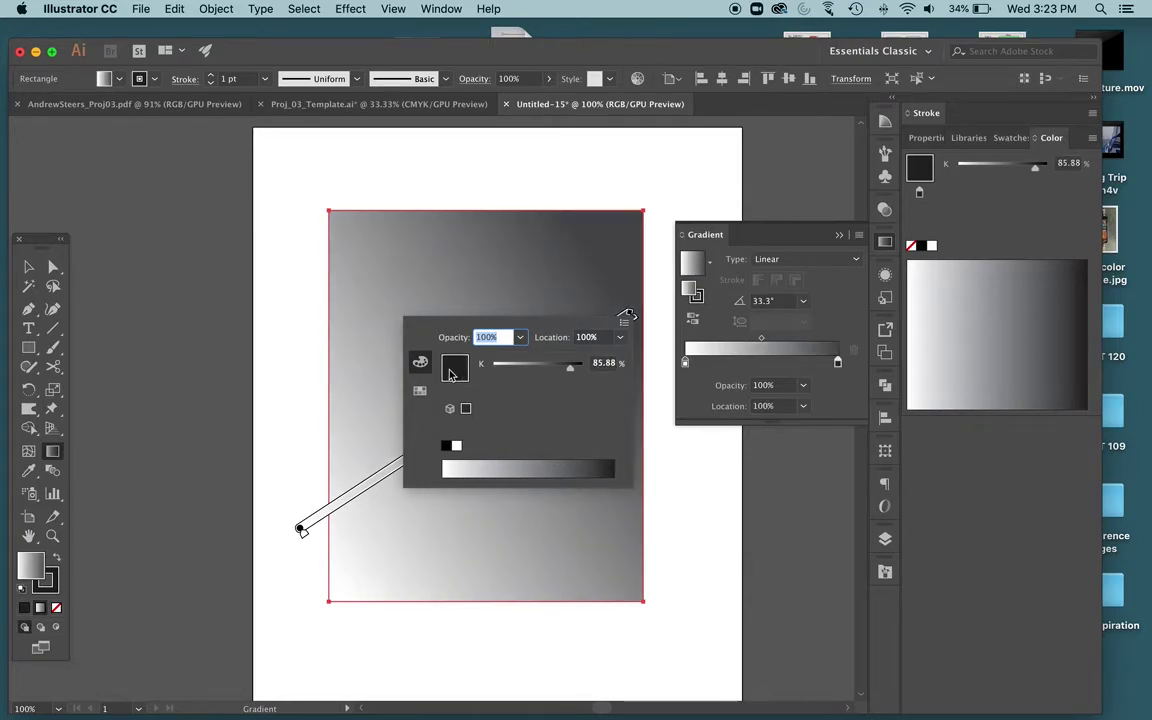
click(286, 327)
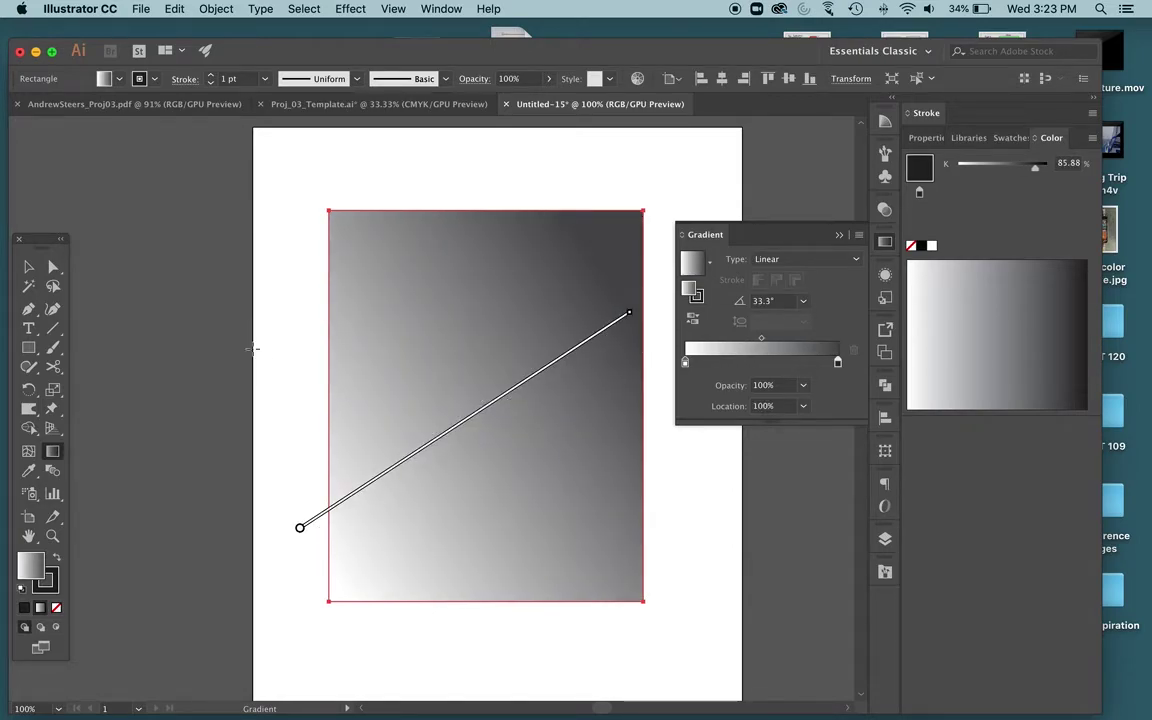
scroll(685, 508, up, 1)
- Change the gradient type to Radial, widen it to the corners, and nudge its centre upward
click(840, 259)
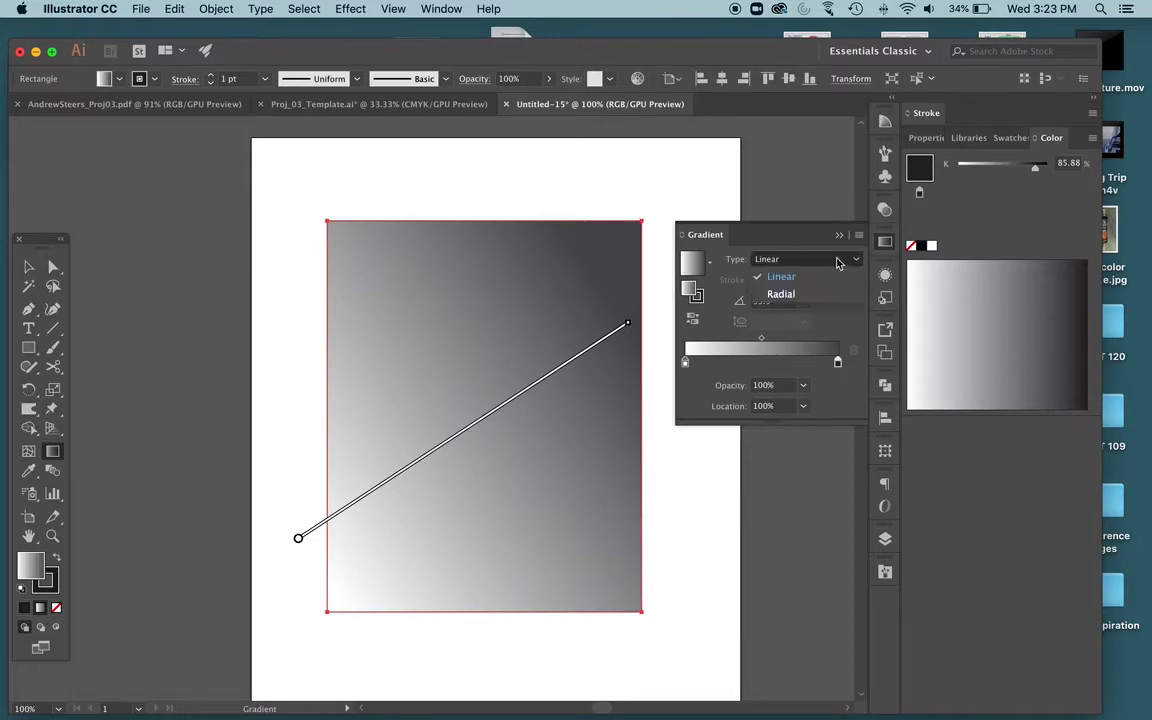
click(815, 294)
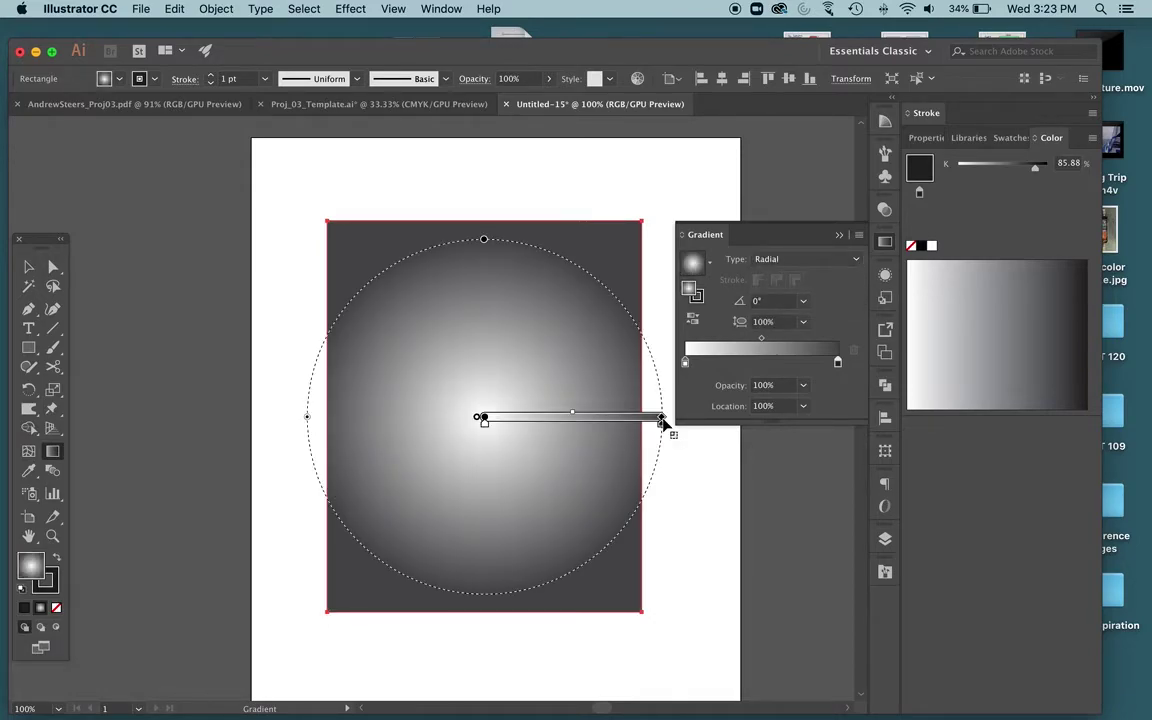
drag(686, 422, 766, 422)
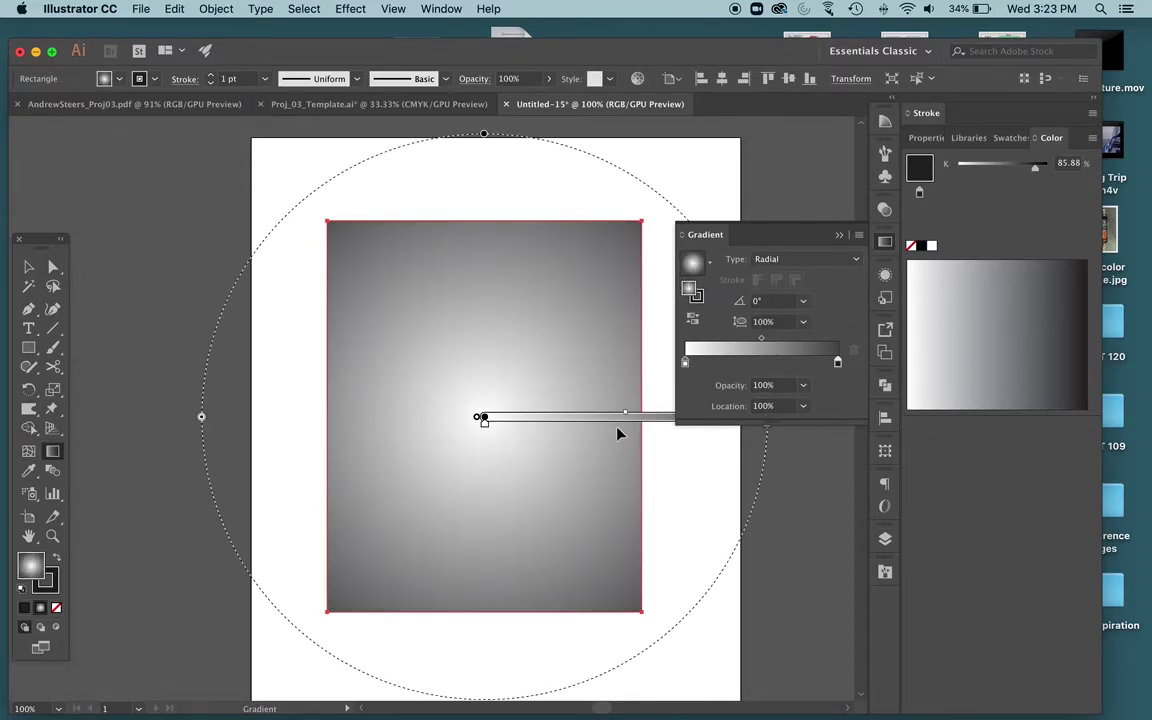
mouse_move(612, 421)
mouse_down()
mouse_move(596, 373)
mouse_move(589, 393)
mouse_up()
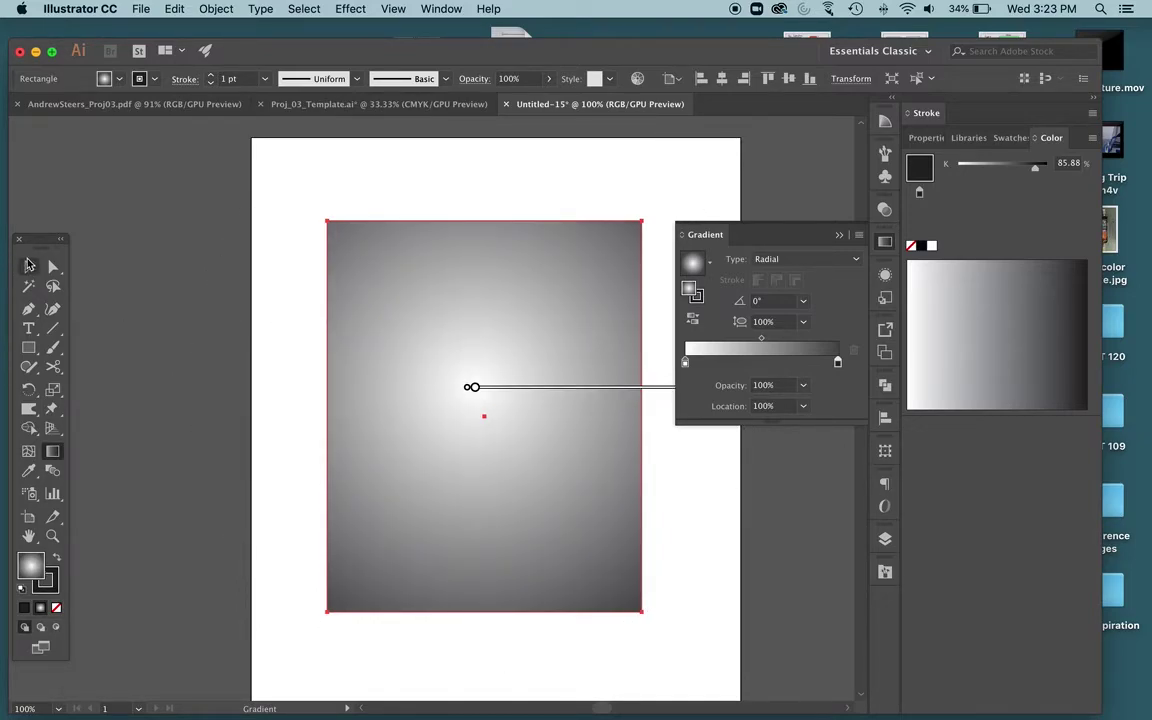
- With the Pen tool, draw a closed zigzag path with a triangular spike over the bright centre
key(v)
click(95, 240)
key(p)
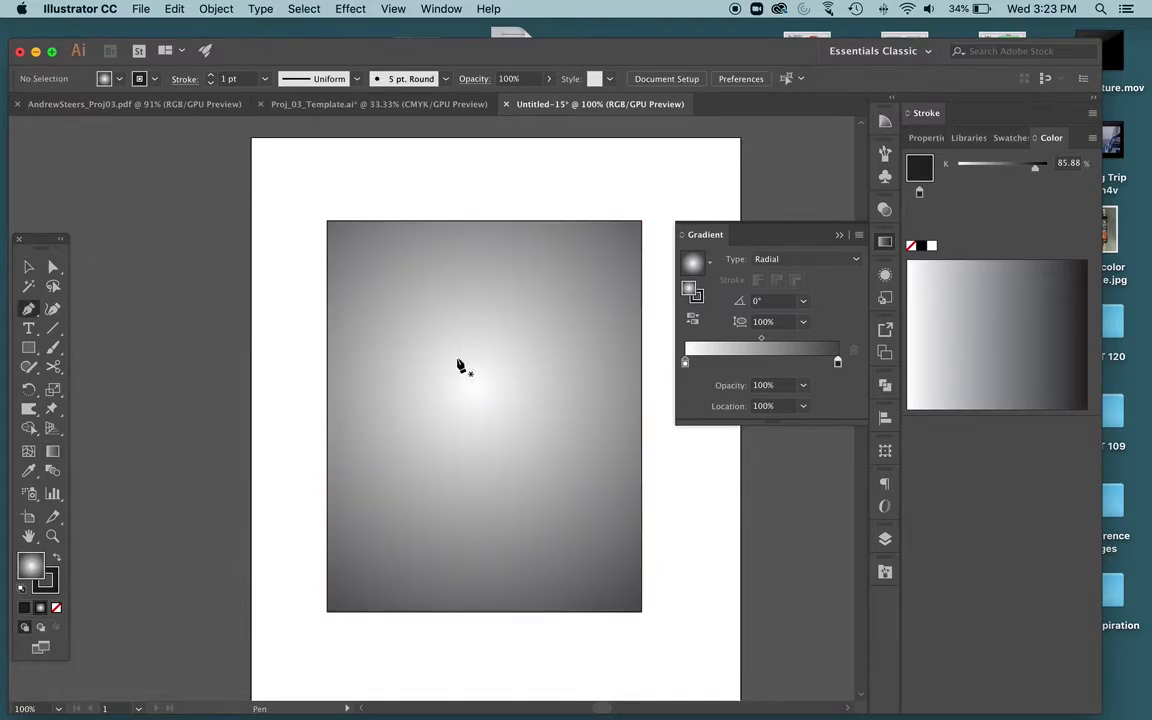
click(416, 375)
mouse_move(452, 372)
mouse_down()
mouse_move(470, 393)
mouse_move(458, 381)
mouse_up()
click(466, 371)
click(469, 384)
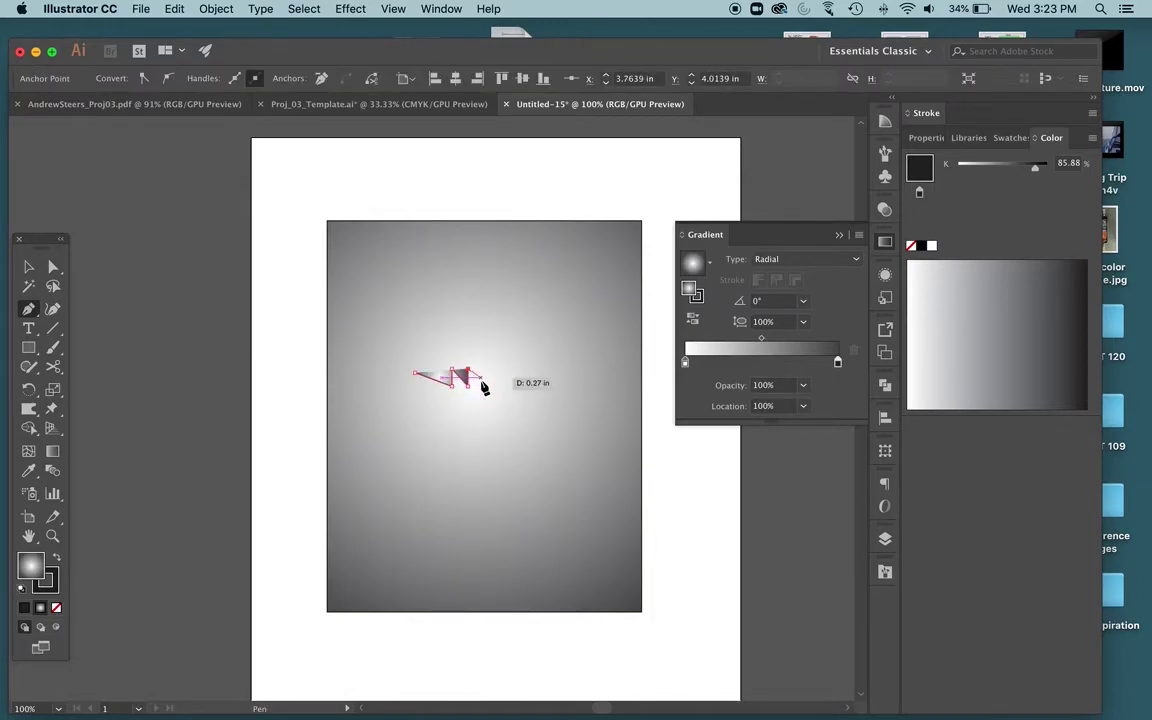
click(480, 376)
click(516, 329)
click(566, 380)
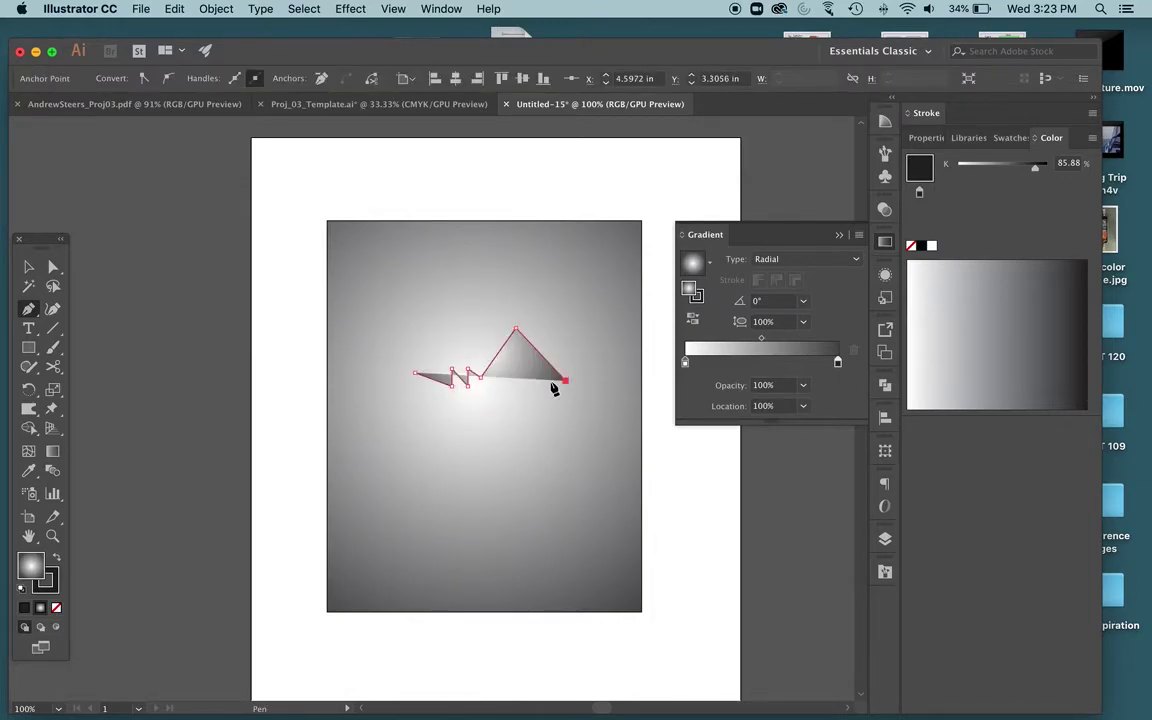
click(500, 385)
click(495, 444)
click(453, 416)
click(416, 374)
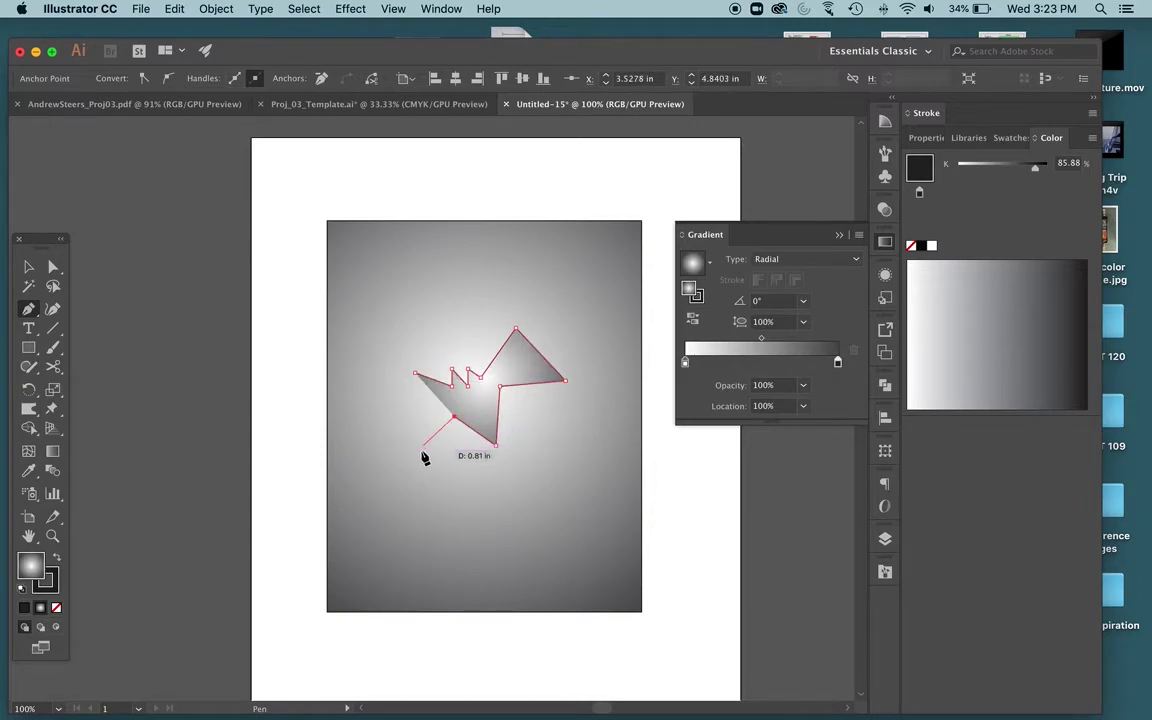
click(399, 464)
click(415, 374)
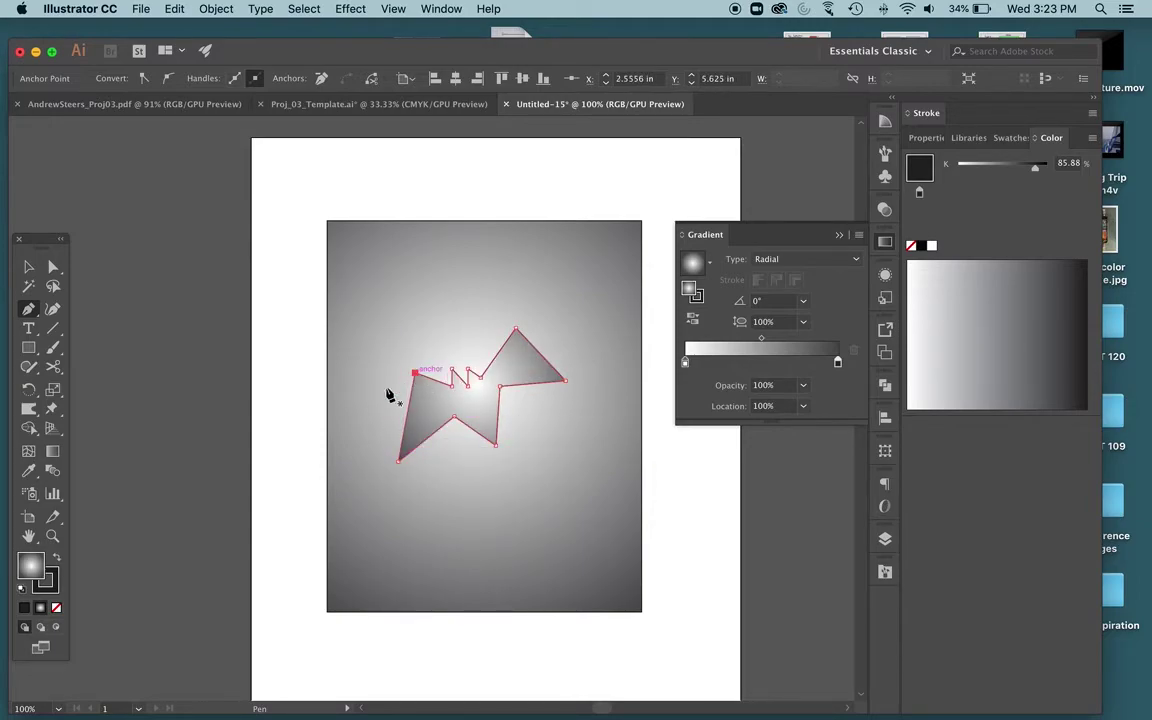
- Give the shape a solid black fill with no stroke, then deselect it
click(23, 591)
key(shift+x)
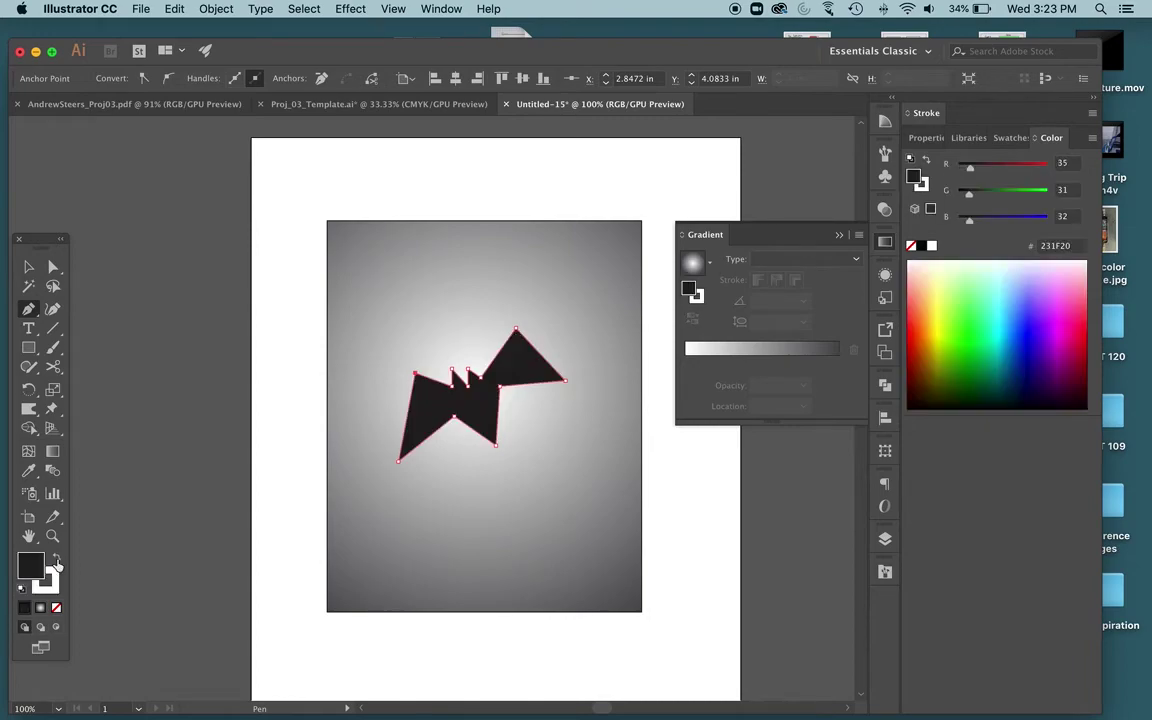
click(55, 578)
click(56, 607)
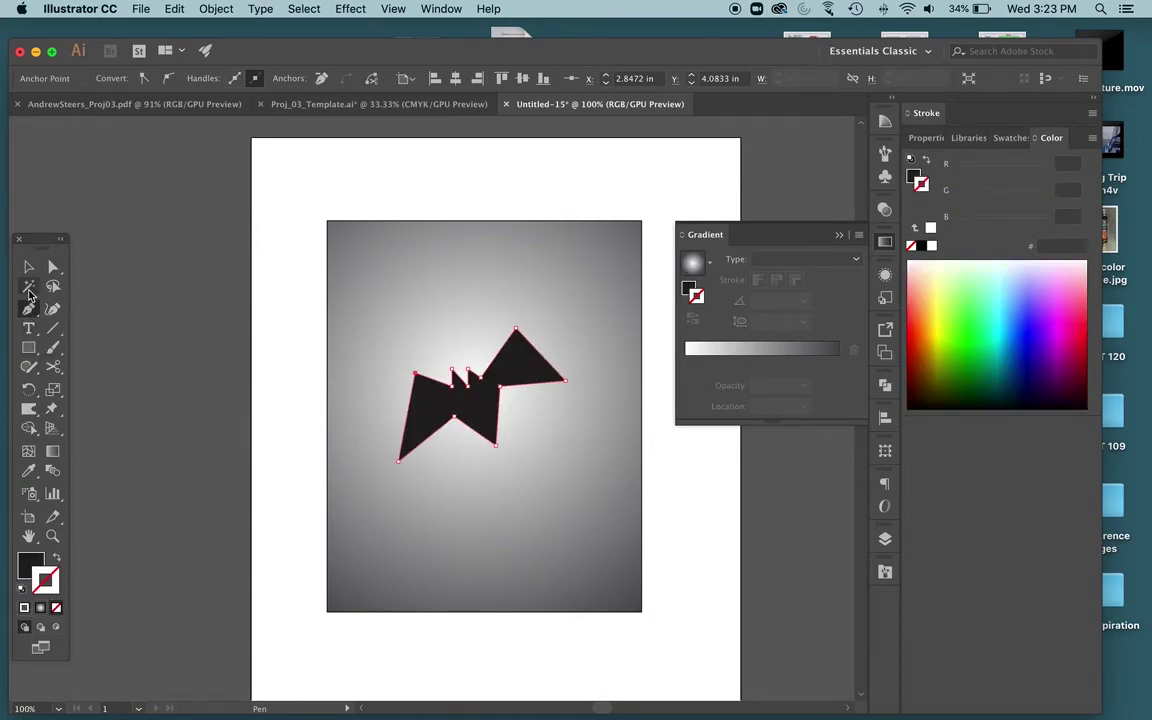
click(29, 267)
click(164, 437)
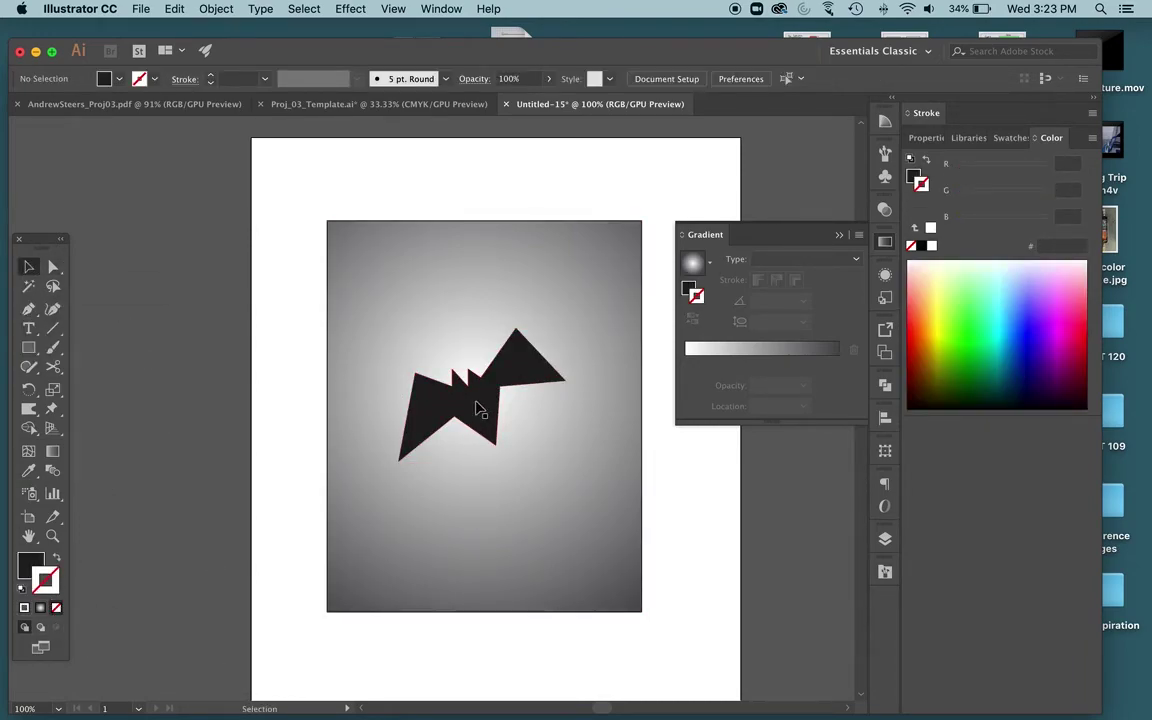
- Move the black jagged shape to the rectangle's bottom-left corner, then back to its centre
drag(478, 404, 488, 396)
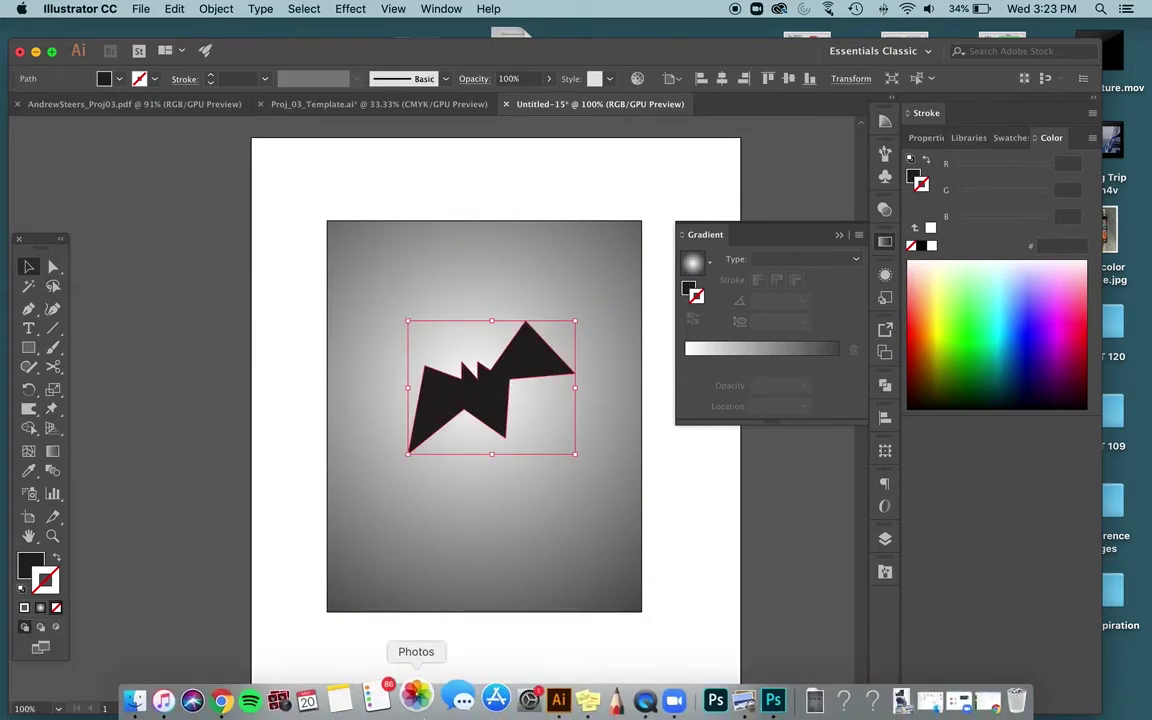
drag(481, 396, 414, 553)
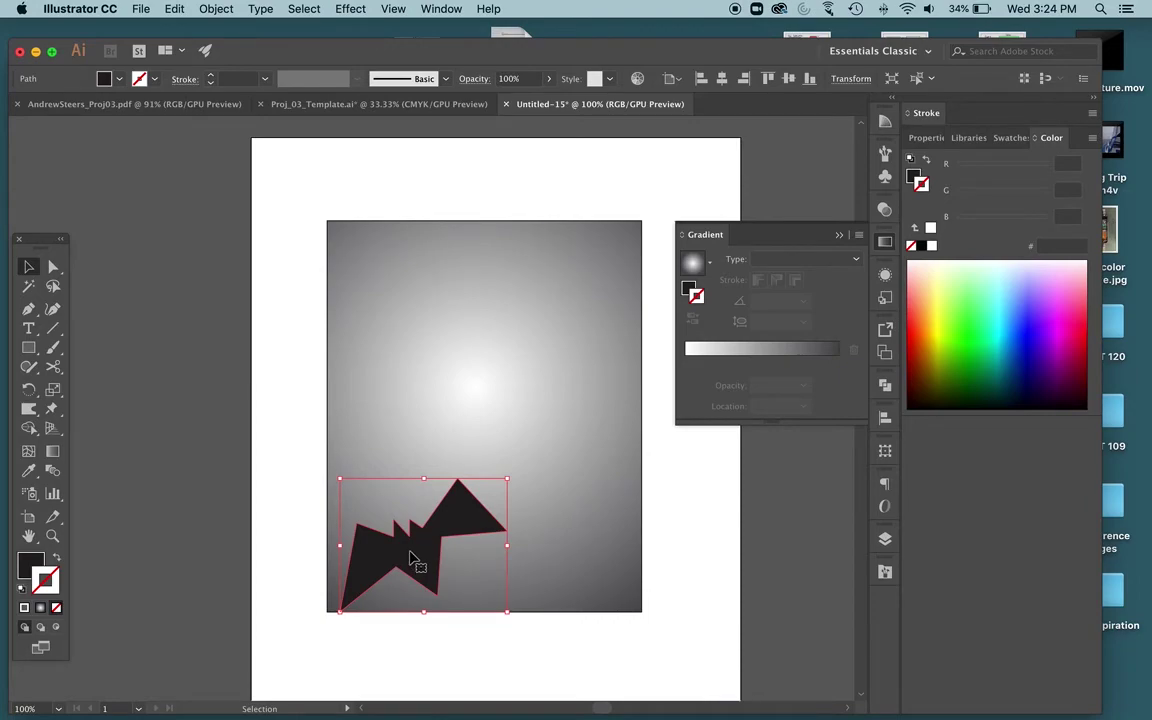
drag(414, 560, 478, 411)
- Show the gradient controls on the selected rectangle and bring up the Layers list
click(375, 319)
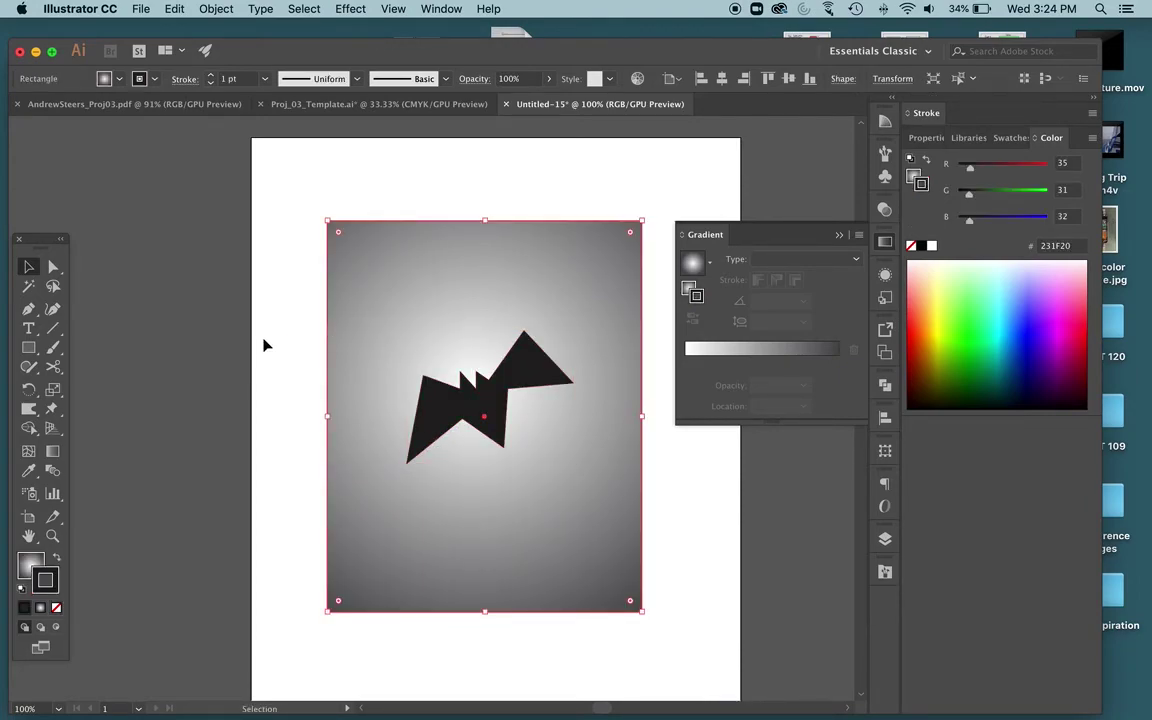
click(53, 451)
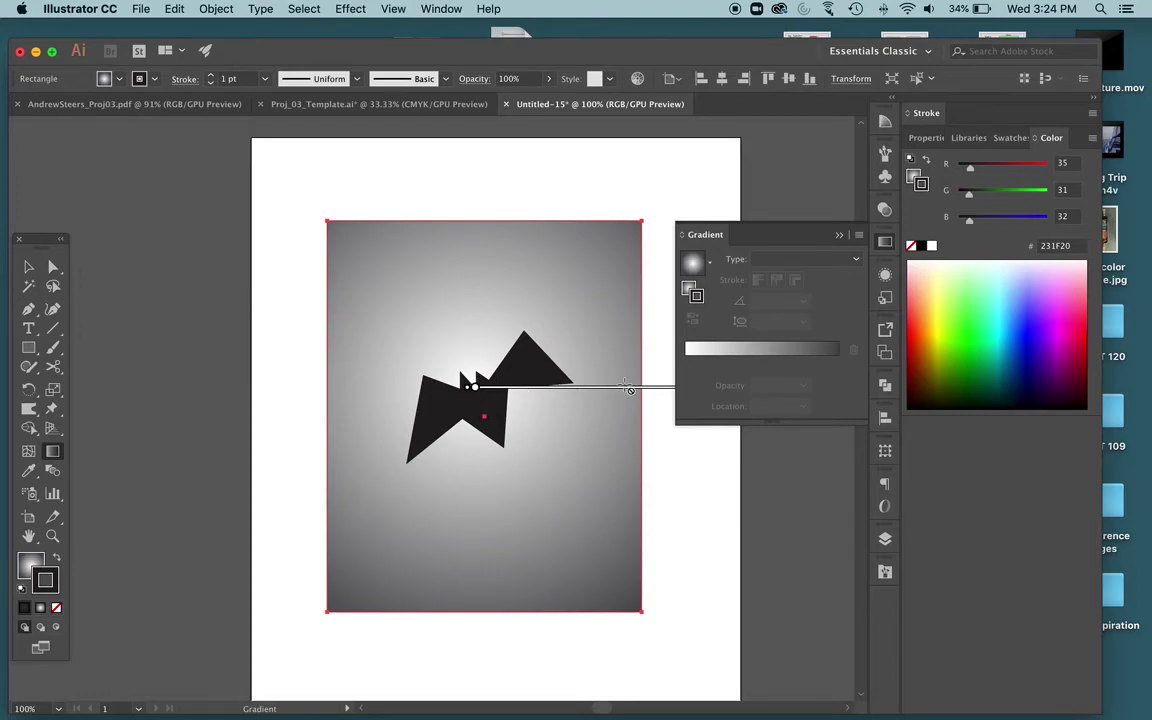
scroll(589, 239, right, 5)
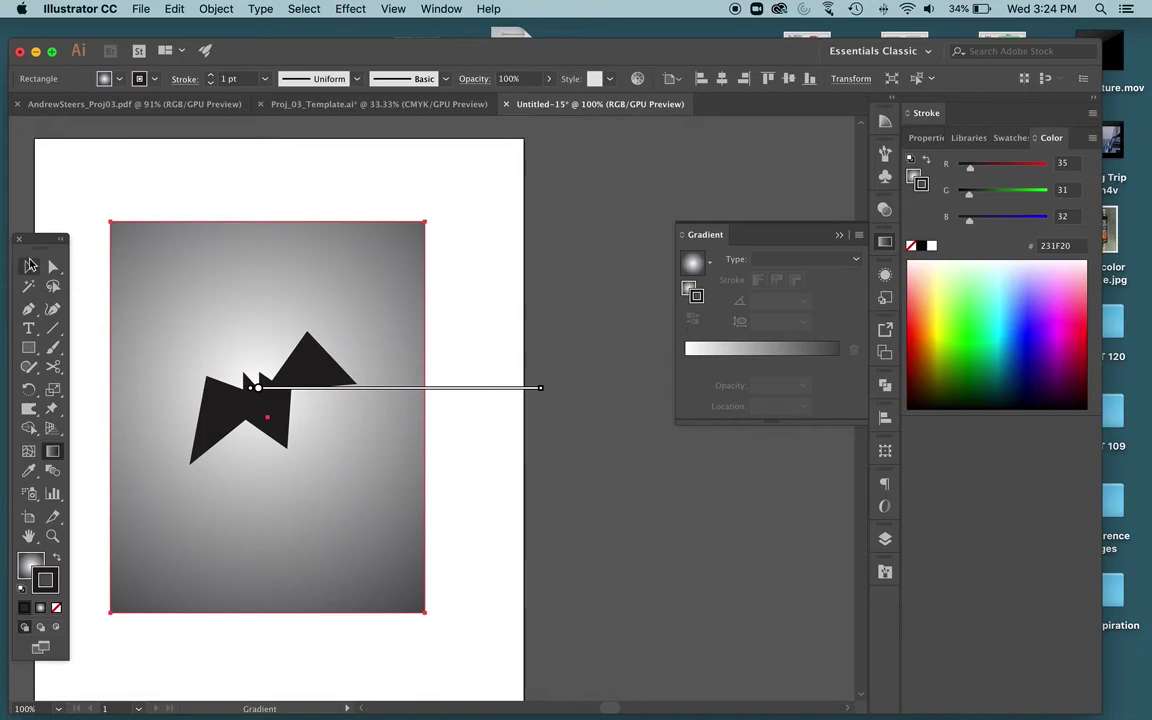
click(29, 266)
click(54, 451)
click(885, 538)
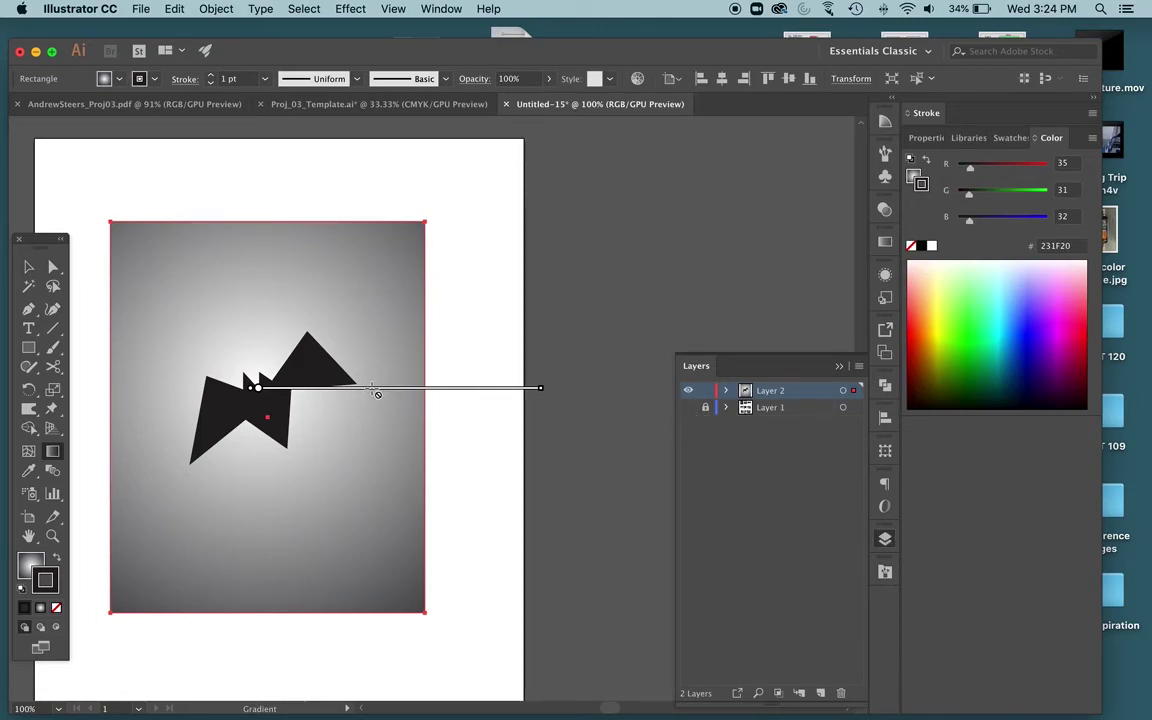
click(29, 266)
- Move the black shape off to the right and shift the rectangle's gradient bright centre slightly
click(275, 399)
drag(275, 399, 555, 297)
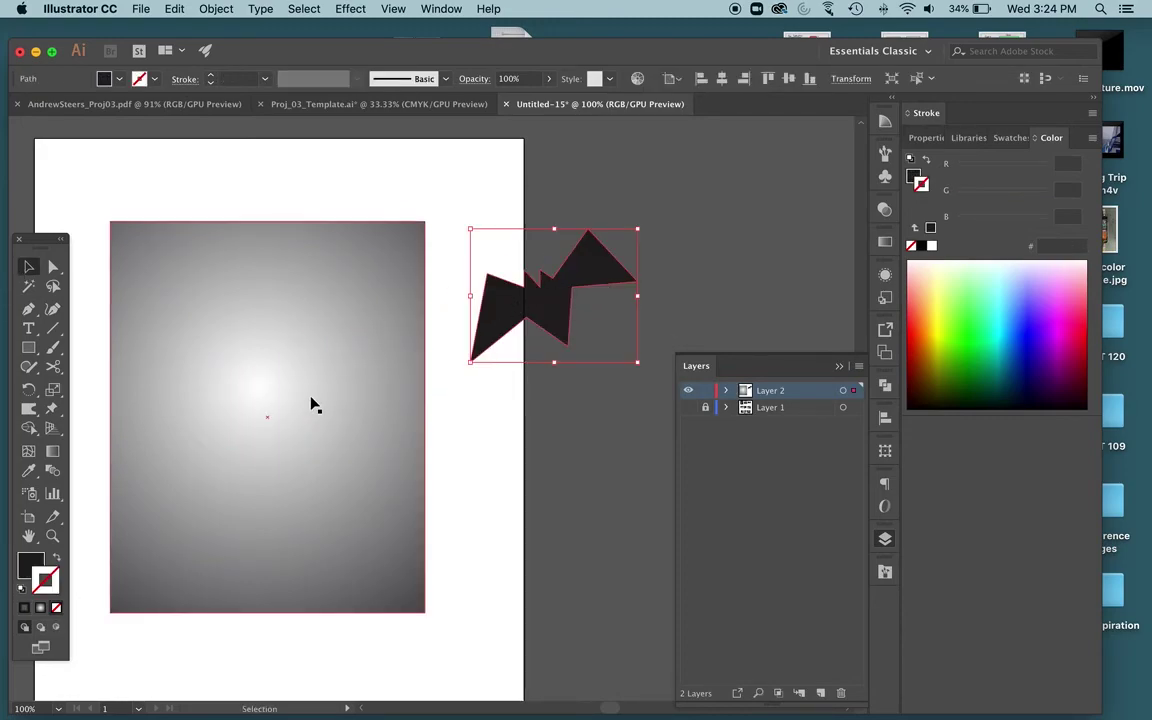
click(312, 403)
click(29, 562)
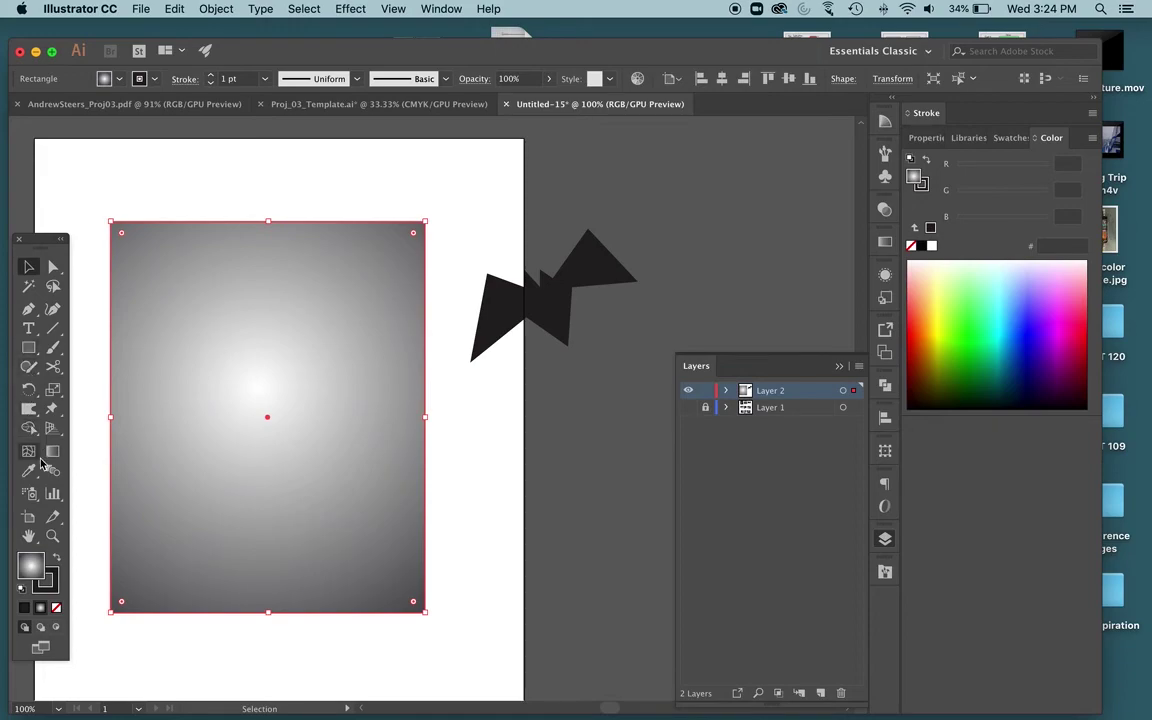
click(53, 451)
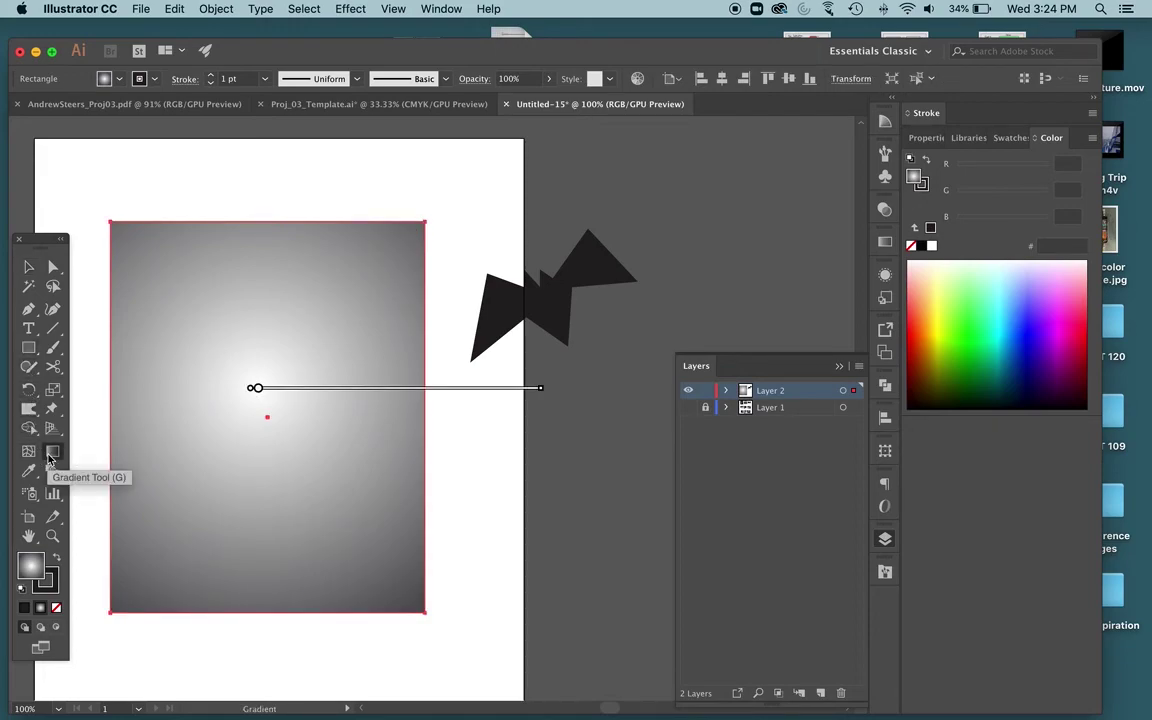
mouse_move(310, 410)
mouse_down()
mouse_move(293, 414)
mouse_move(332, 409)
mouse_move(303, 379)
mouse_move(292, 411)
mouse_up()
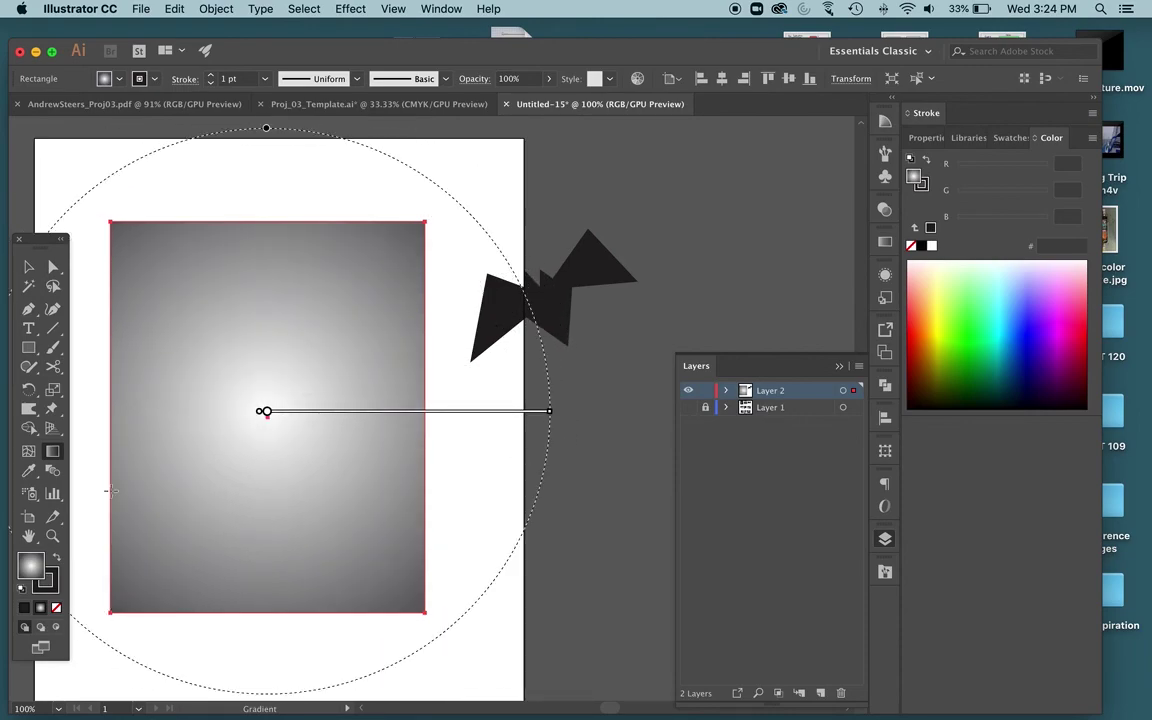
- Switch between stroke and fill editing, undoing an accidental re-centring of the gradient
click(55, 575)
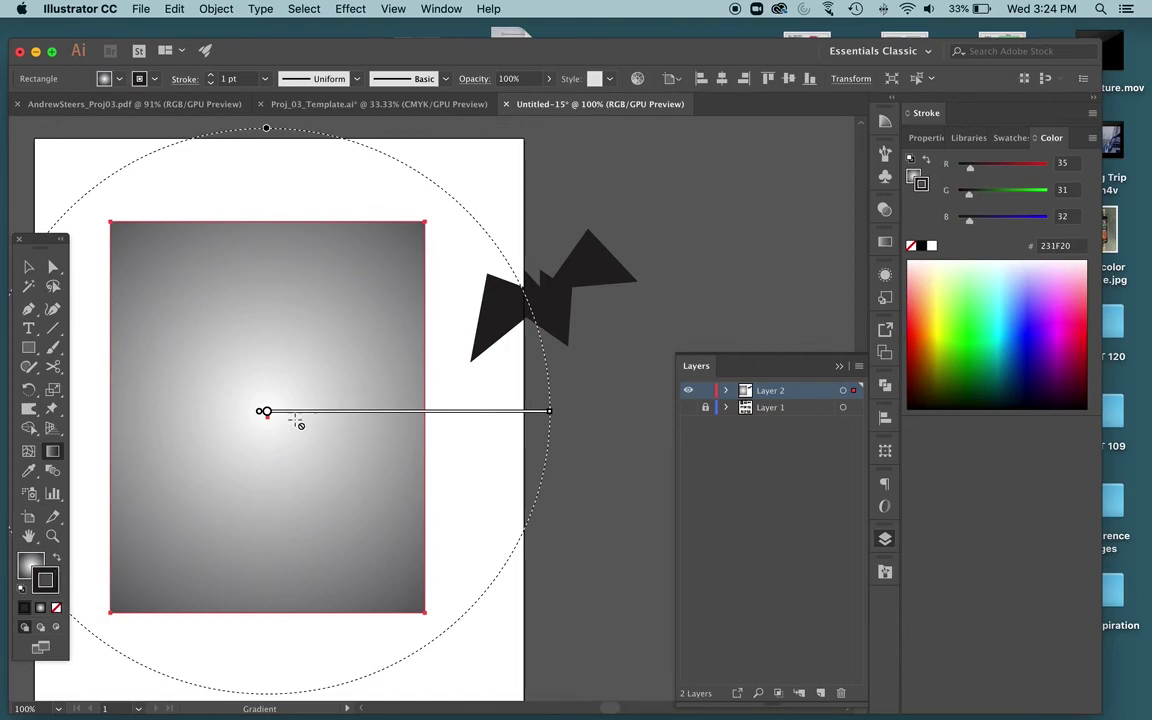
click(33, 568)
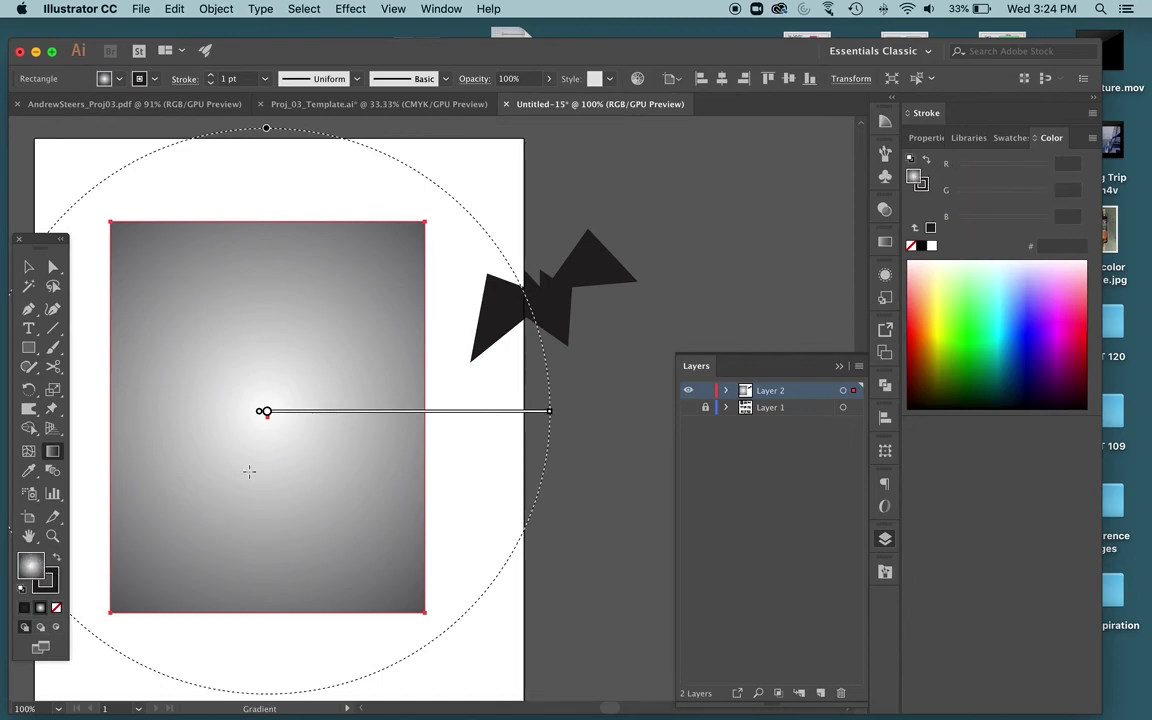
click(499, 313)
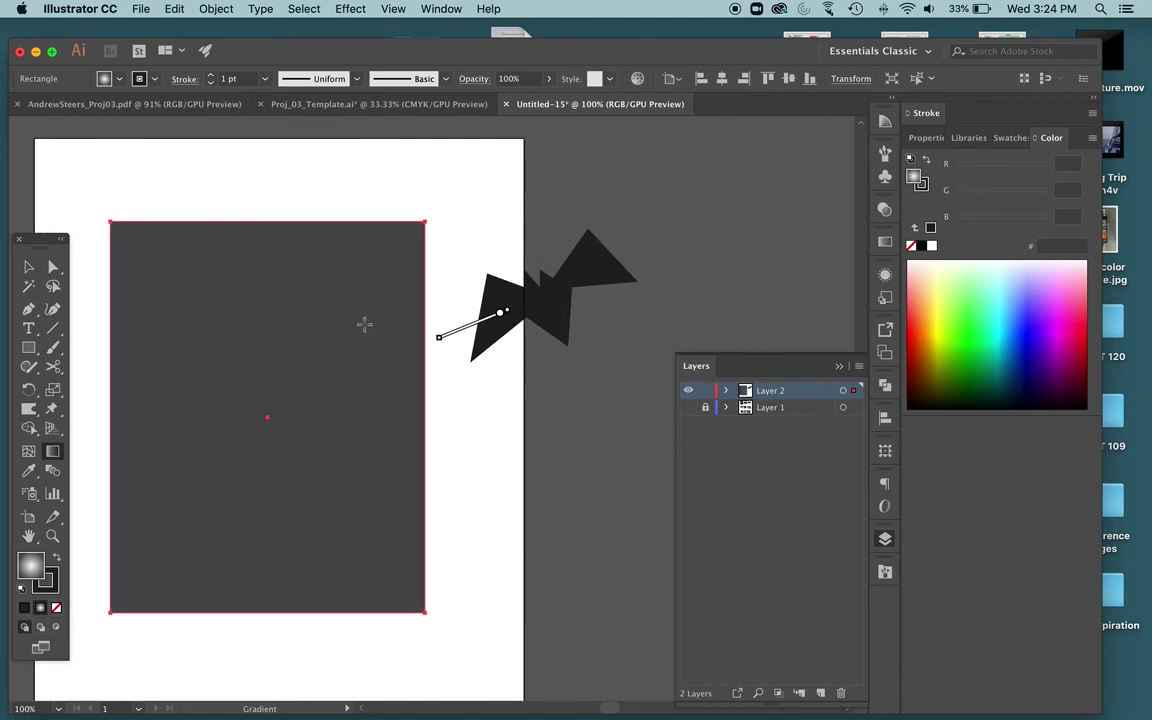
key(ctrl+z)
- Place the black jagged shape back on the gradient's bright centre and deselect it
key(v)
drag(580, 300, 310, 413)
click(530, 470)
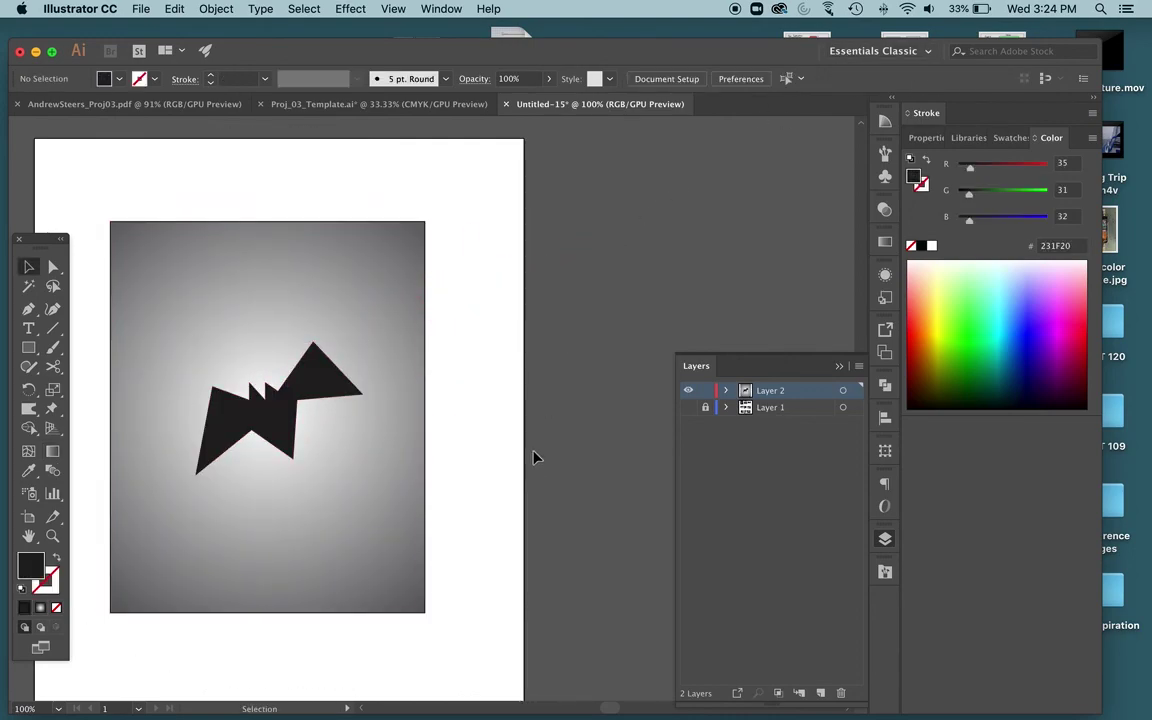
scroll(551, 419, down, 3)
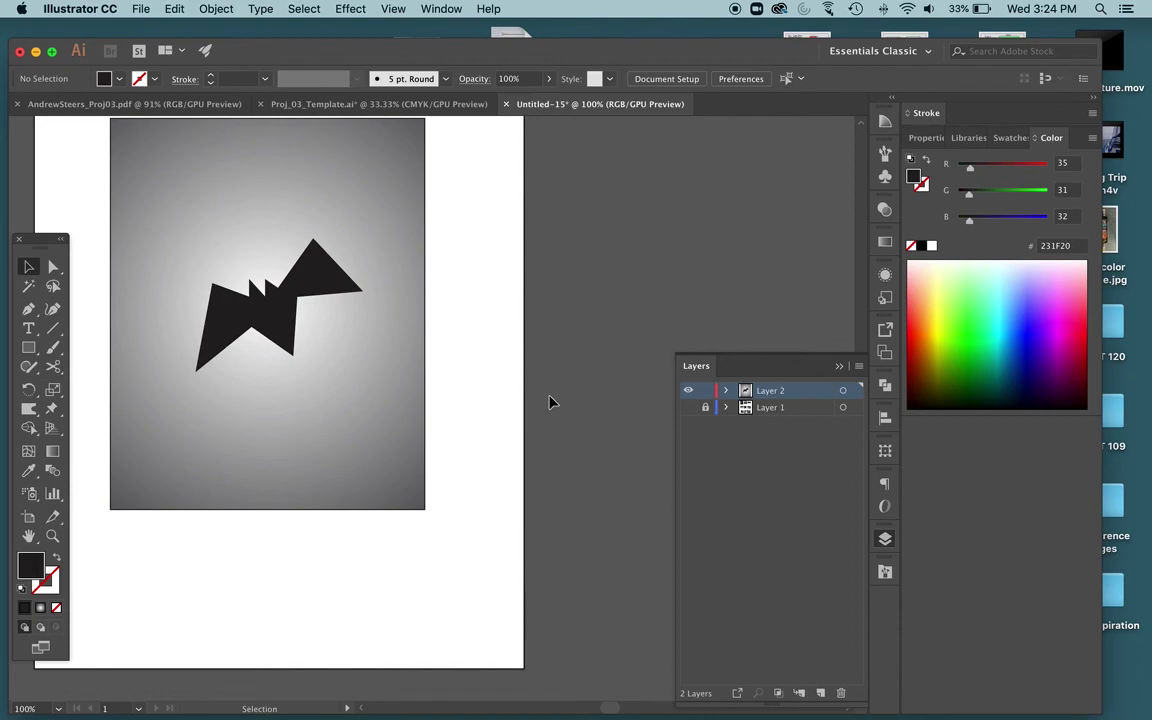
scroll(262, 318, up, 2)
scroll(267, 314, left, 2)
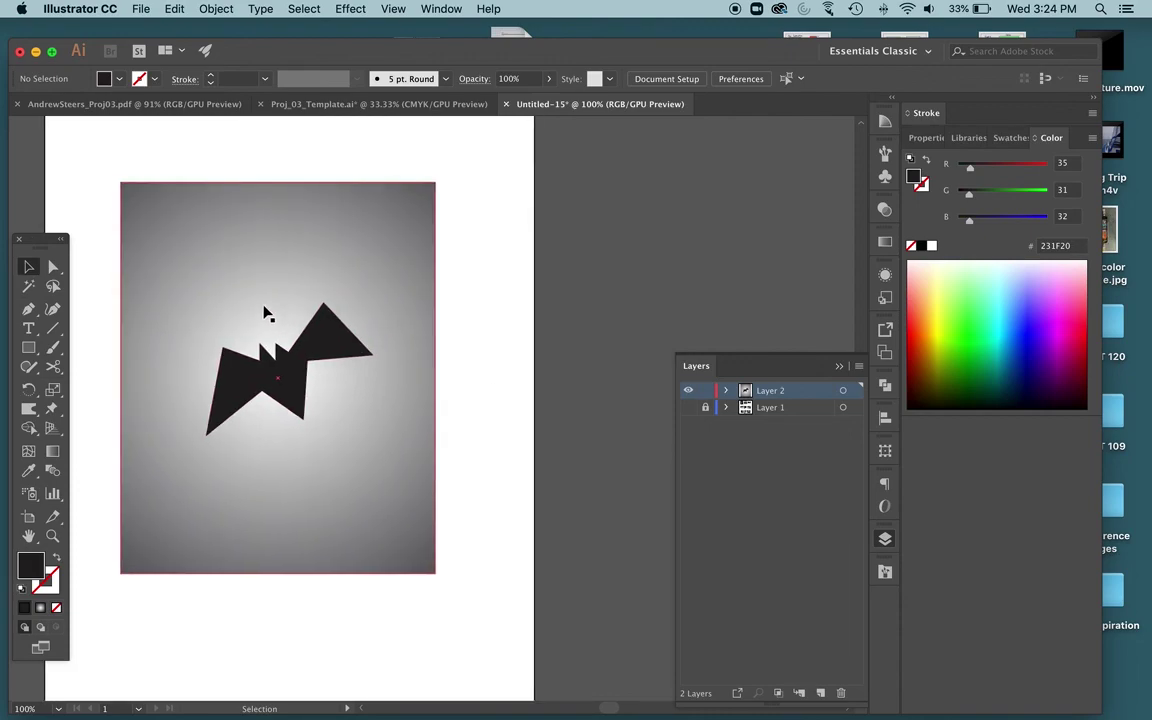